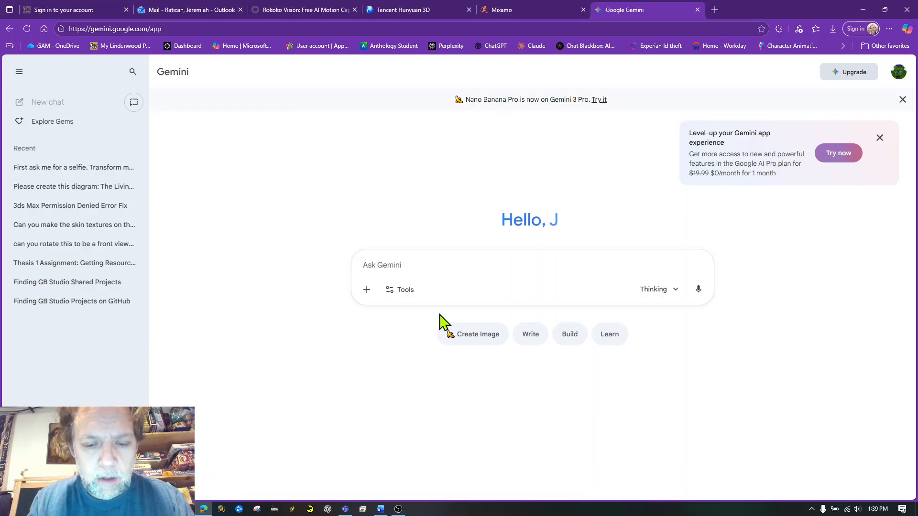
- Enter the prompt text "Fantasy orc character stylized 3d render front view t-pose"
text(F)
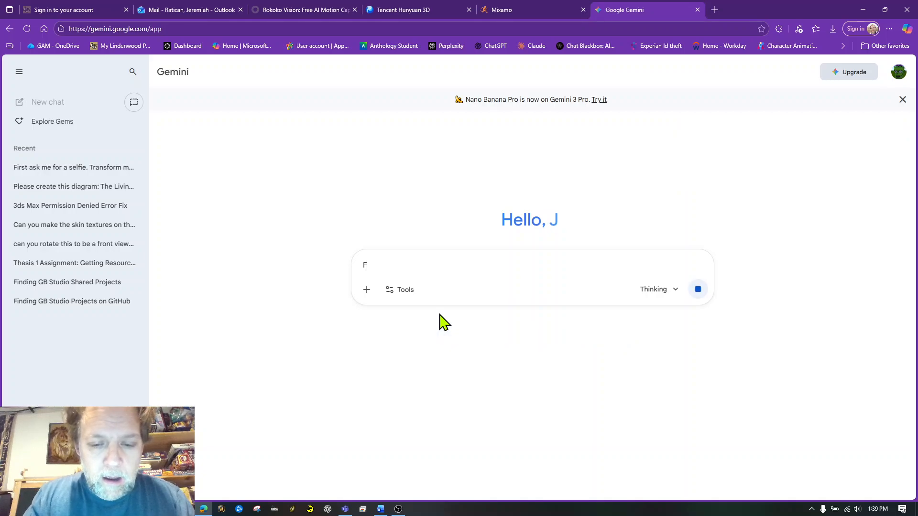
text(ant)
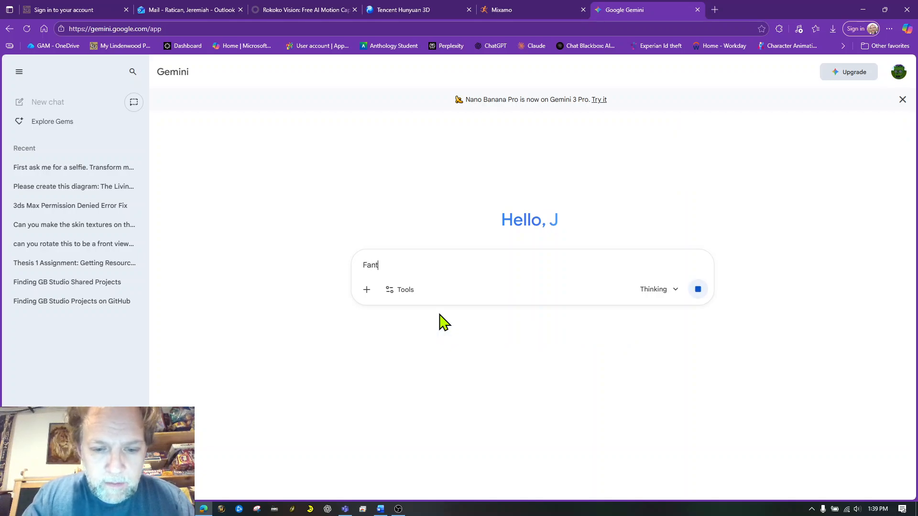
text(asy orc )
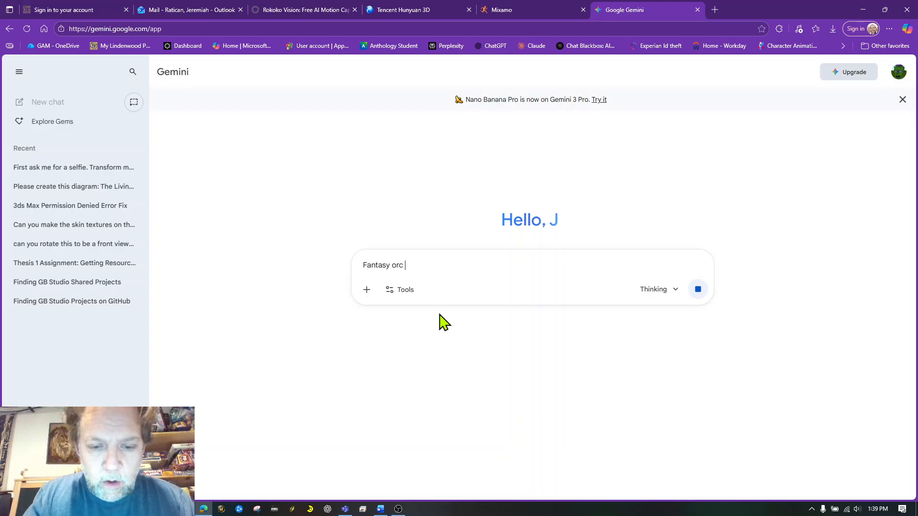
text(character stylized)
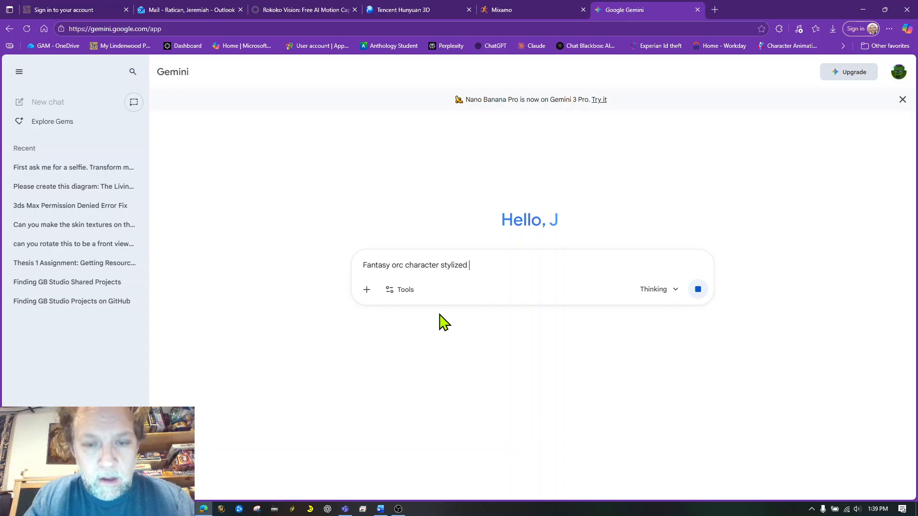
text( 3d re)
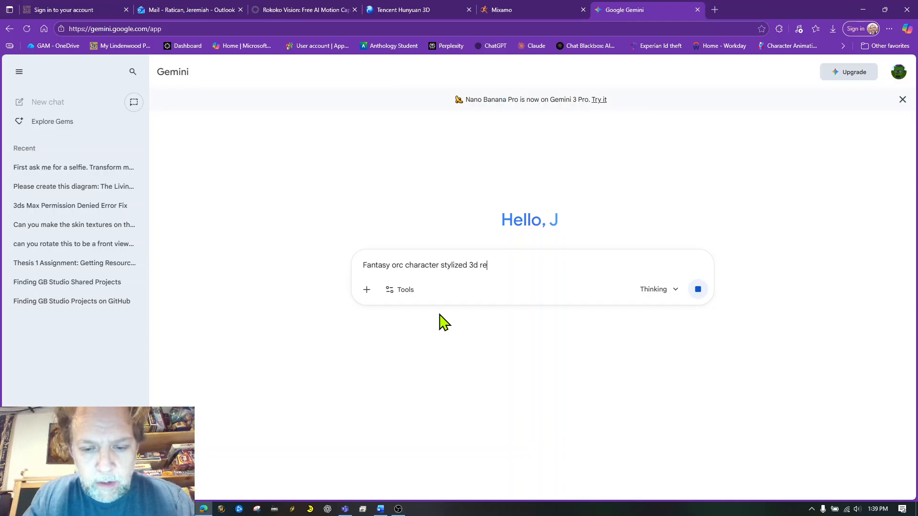
text(nder f)
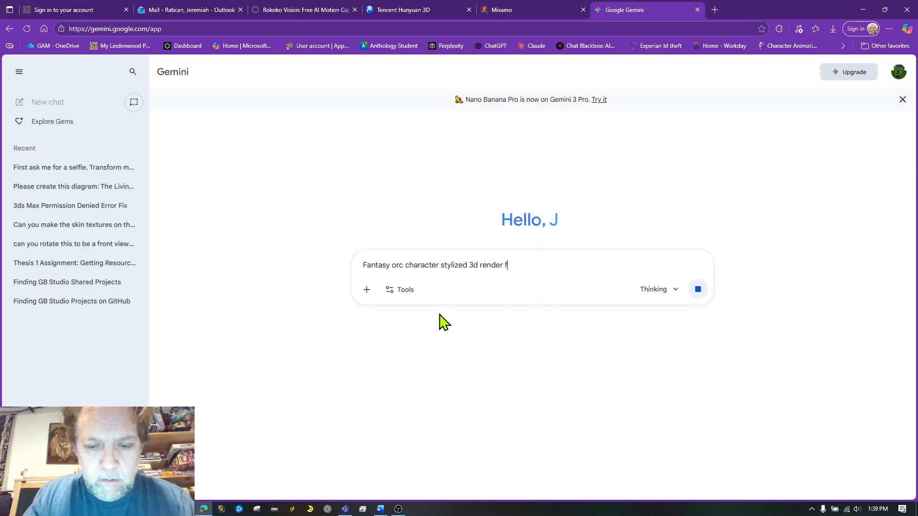
text(ront view t pose)
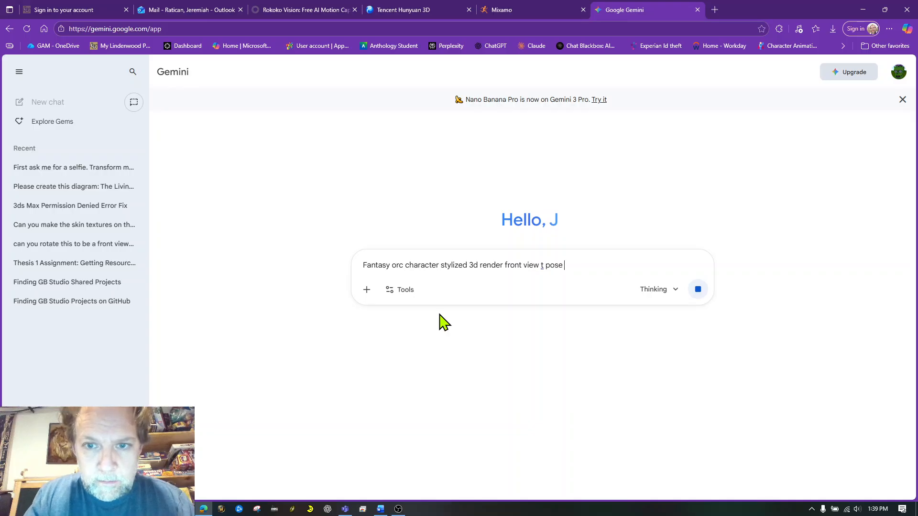
key(BackSpace)
key(BackSpace)
key(BackSpace)
key(BackSpace)
key(BackSpace)
key(BackSpace)
text(-pose white background no )
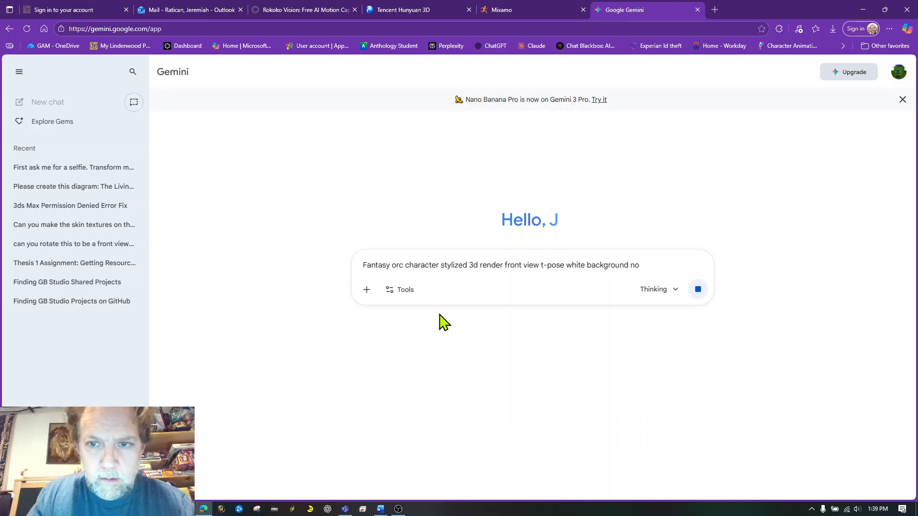
text(ass)
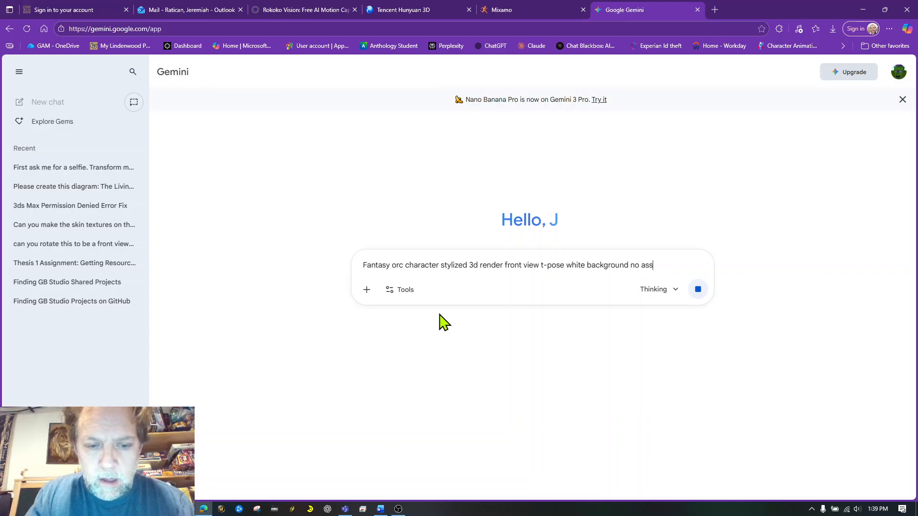
text(essories)
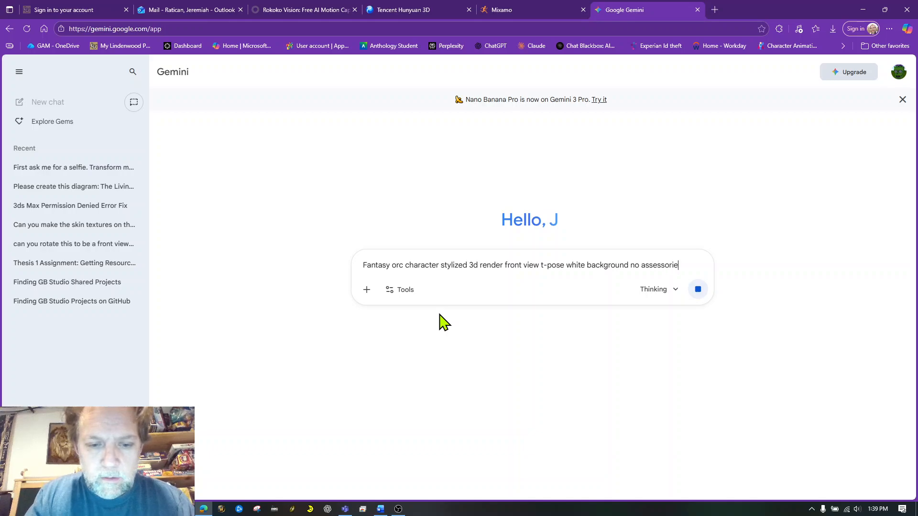
- Extend the prompt with "white background no accessories", correct the spelling of "accessories", and try to submit it
click(664, 265)
click(658, 306)
key(Return)
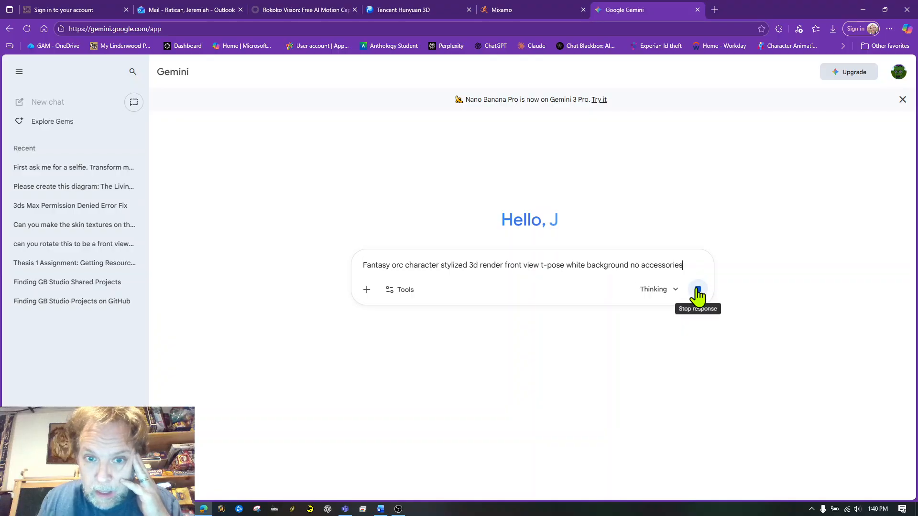
- Turn on the image creation tool for the written prompt
click(396, 297)
click(426, 316)
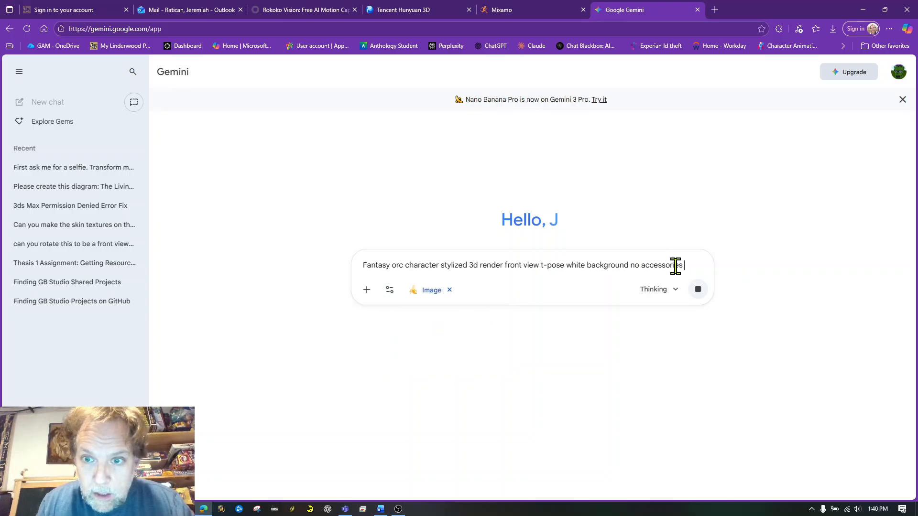
- Cut the whole prompt text to the clipboard and reload the page
drag(687, 264, 365, 263)
key(ctrl+x)
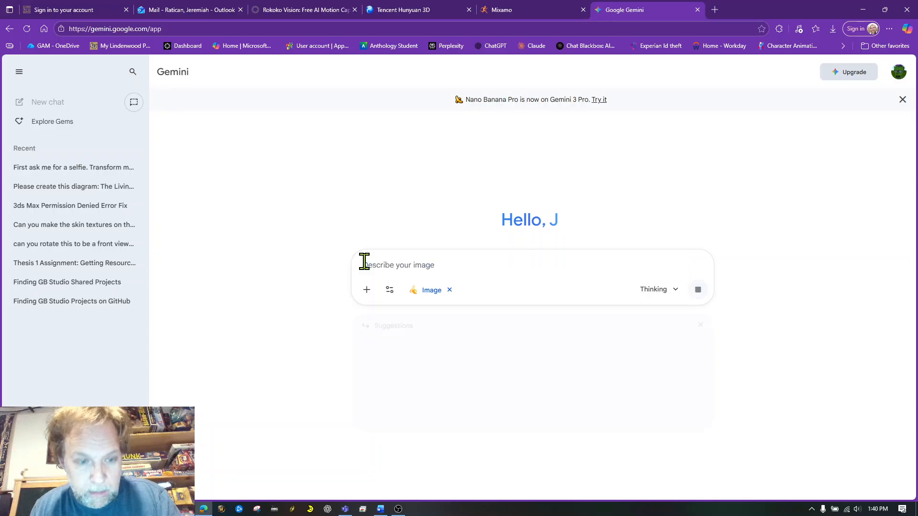
click(26, 29)
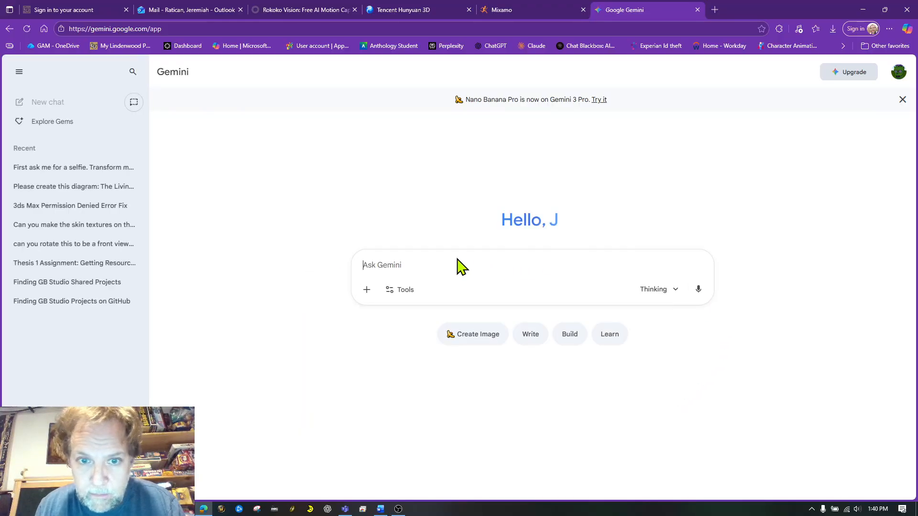
- Turn on image creation in the fresh chat and submit the cut orc prompt
click(471, 352)
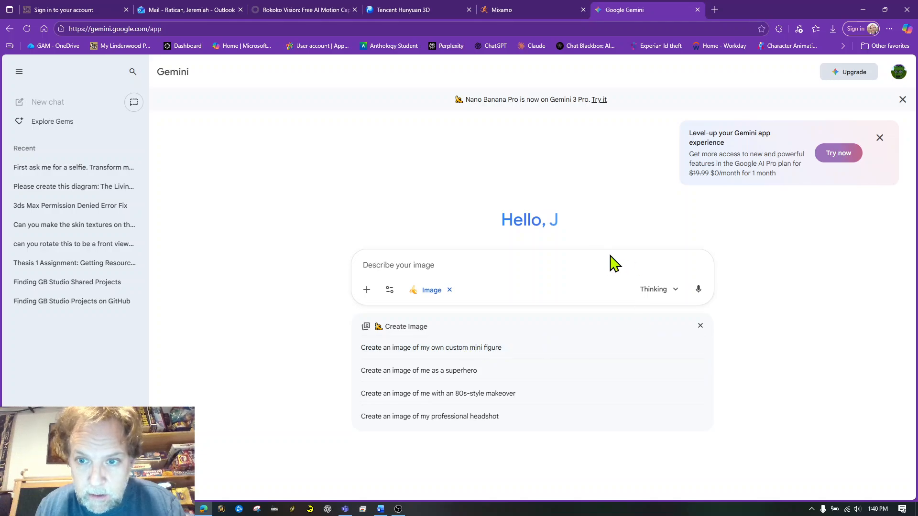
key(ctrl+v)
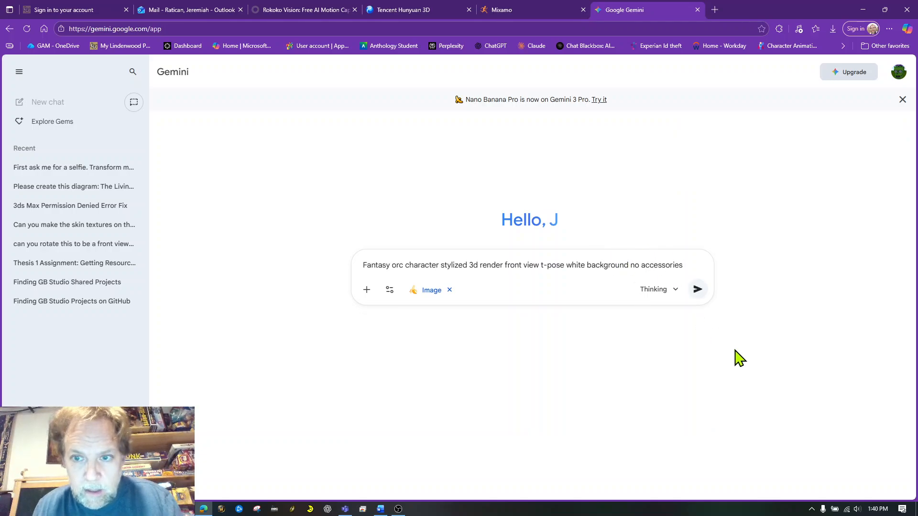
click(699, 292)
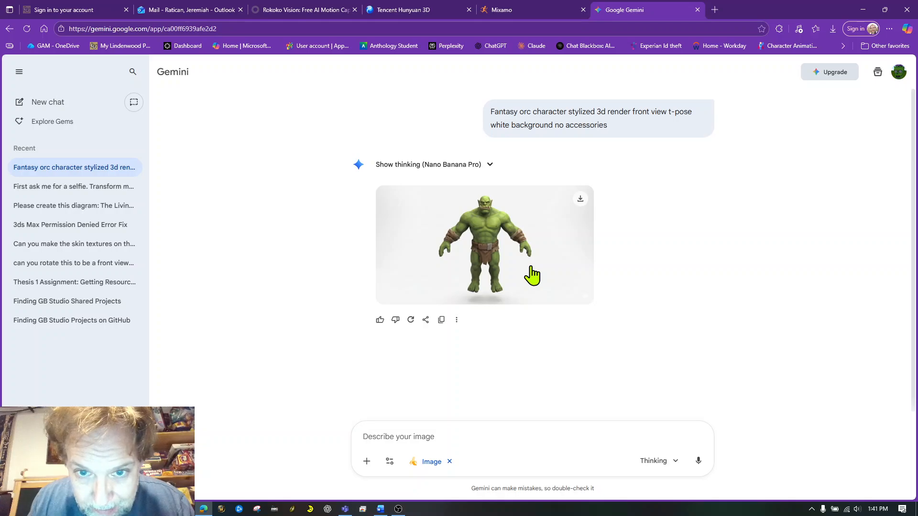
- Write the follow-up request "can you remove the hanging loin cloth" for the generated orc image
click(405, 432)
text(can y)
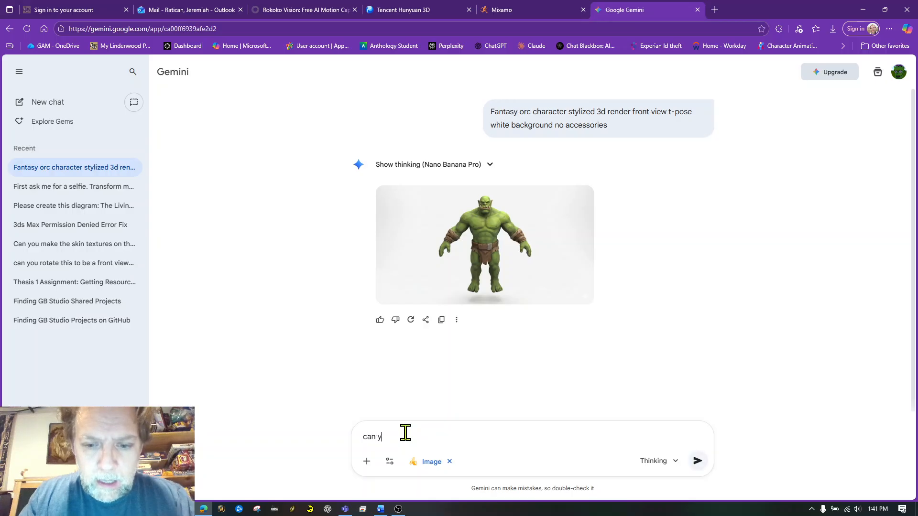
text(ou remove the )
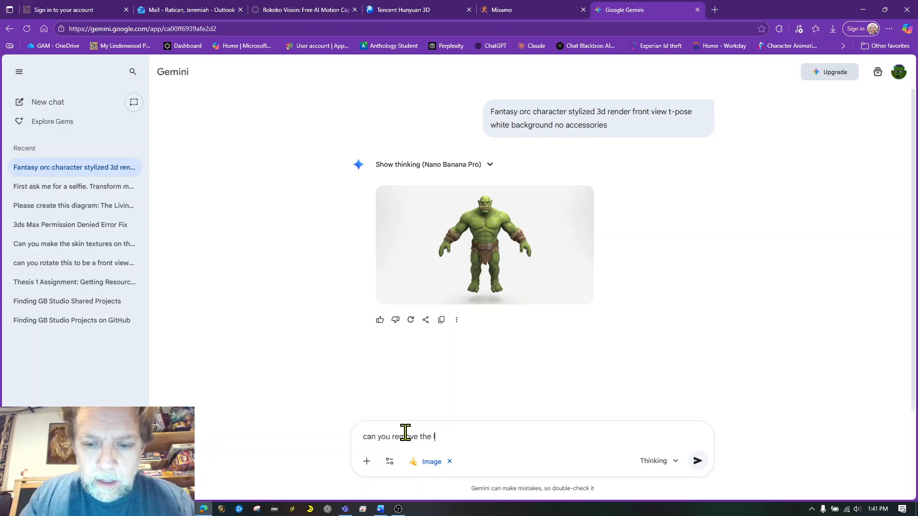
text(lion cloth)
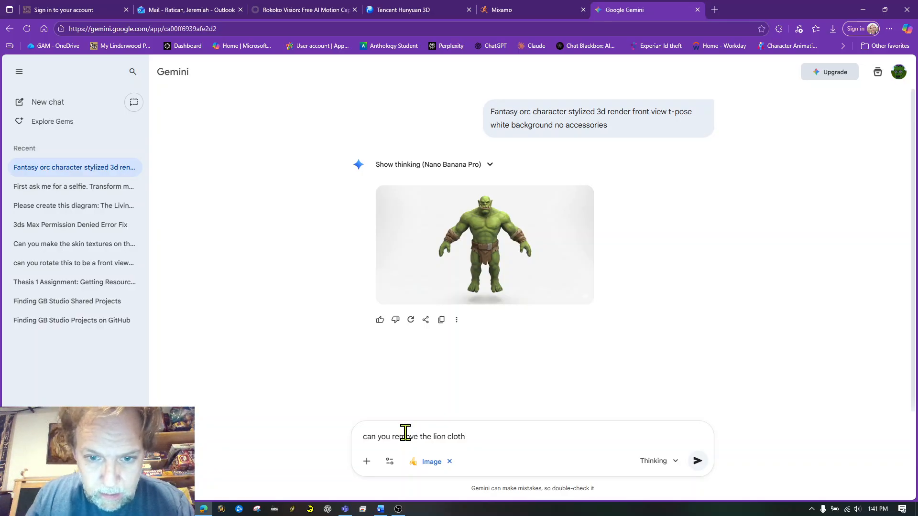
click(433, 436)
text(hanging)
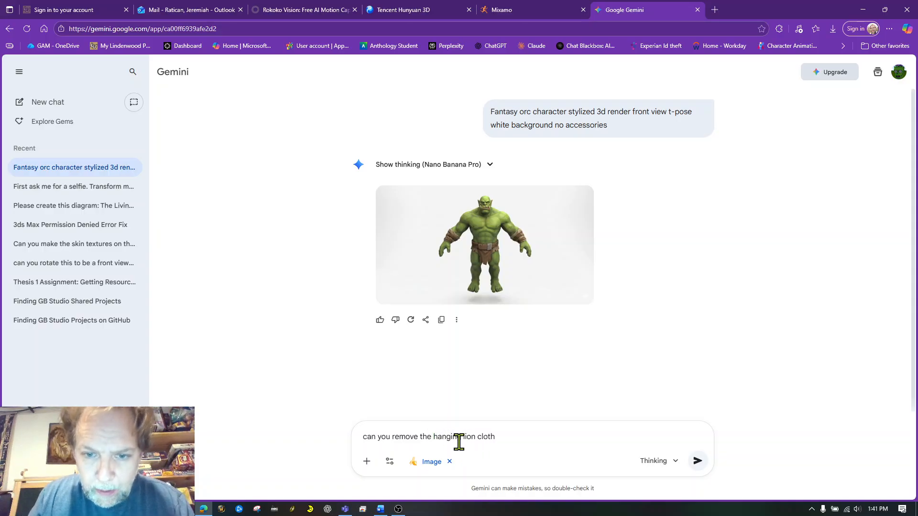
double_click(469, 437)
text(loin cloth)
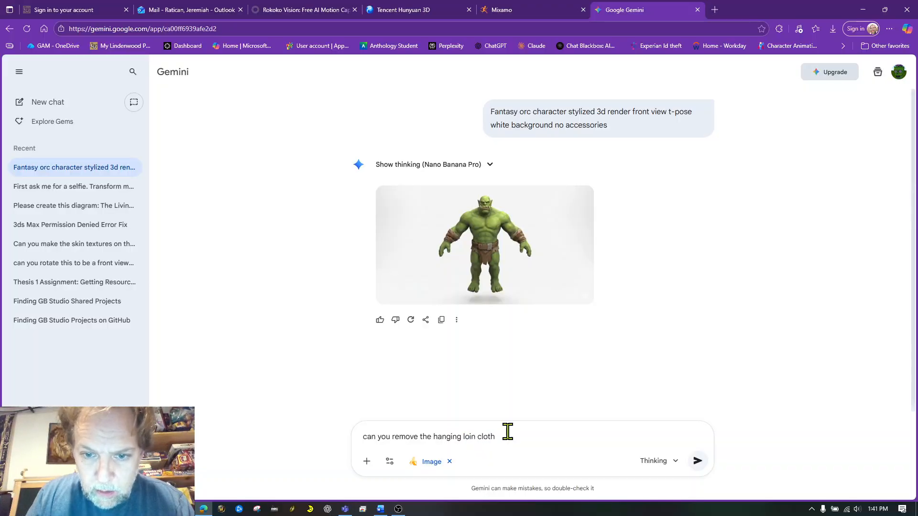
text(an)
- Add "and put in tpose" to the loin cloth request, fix the missing space, and submit it
text(clothand put in tpose)
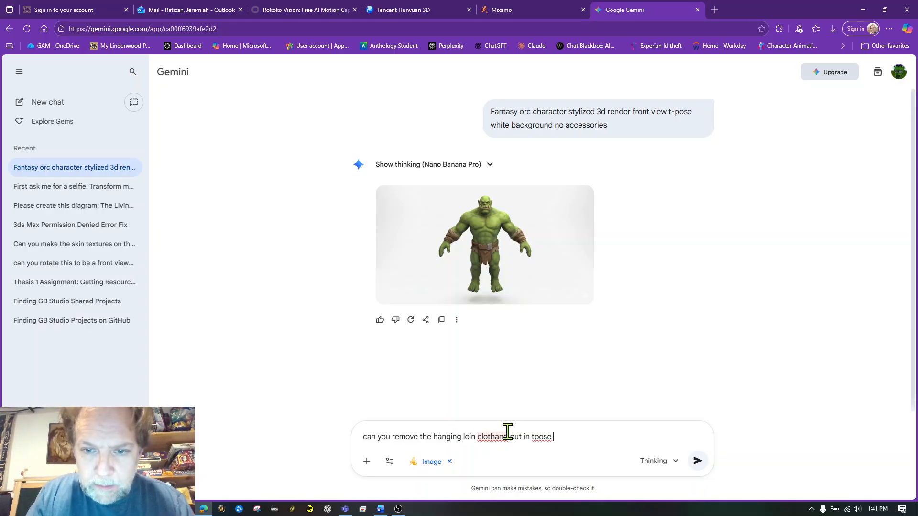
click(495, 437)
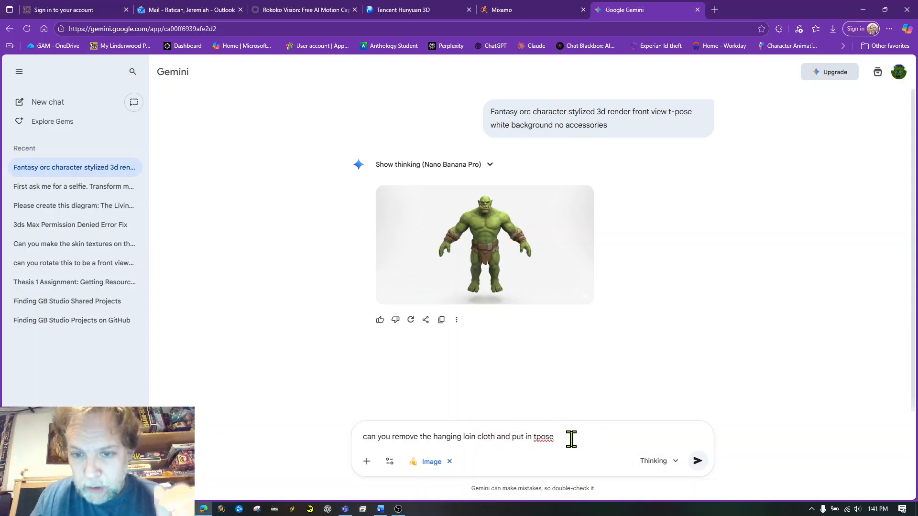
click(698, 461)
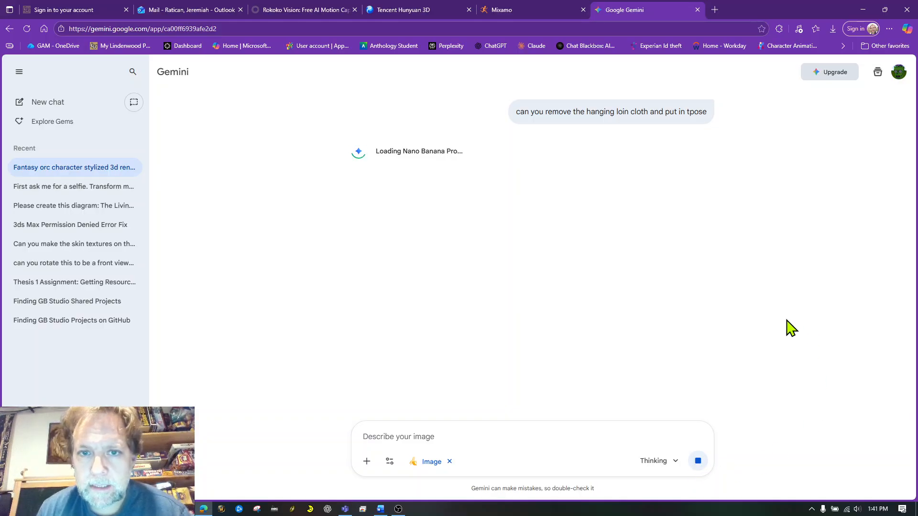
- Submit the follow-up request "can we add some leather shorts and move his arms in tpose"
scroll(791, 328, up, 4)
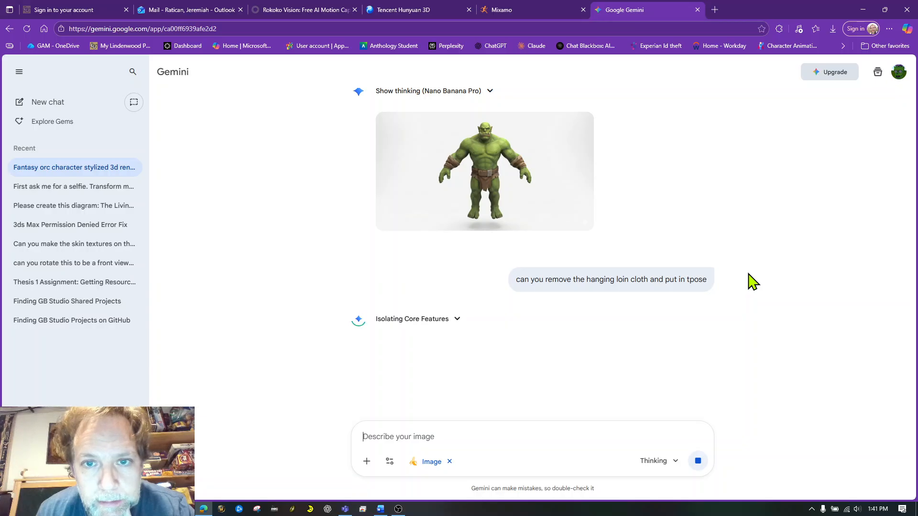
scroll(774, 303, up, 1)
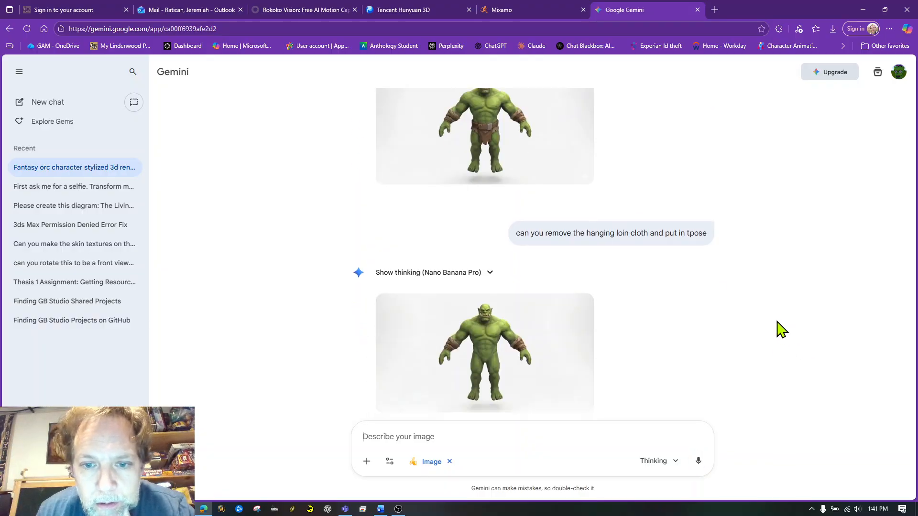
scroll(777, 322, up, 1)
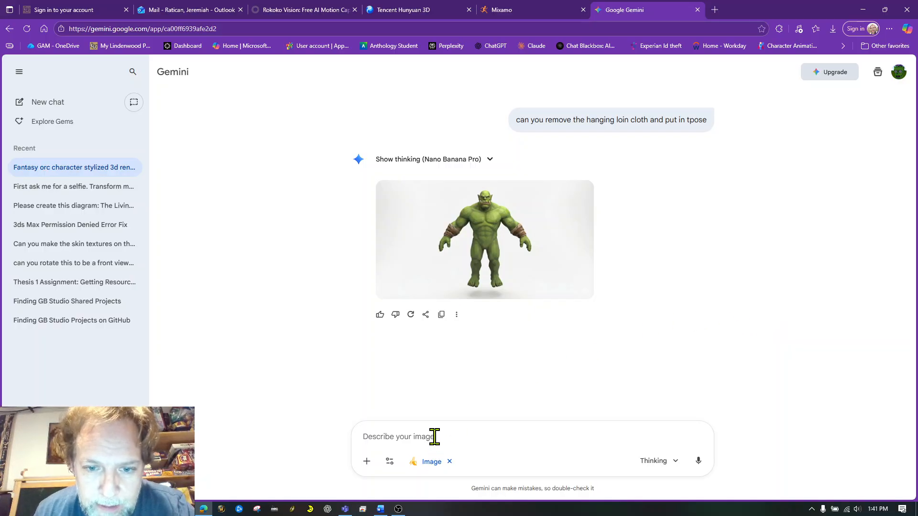
text(can we )
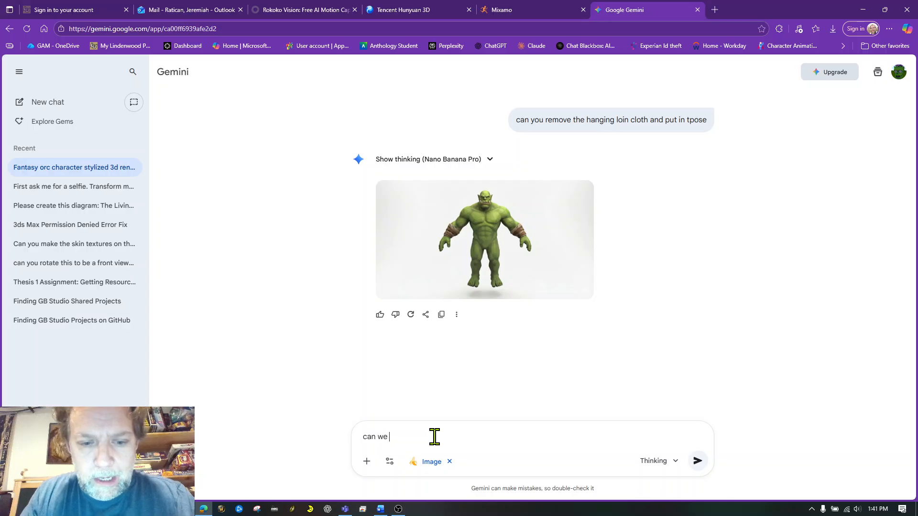
text(add some leather sh)
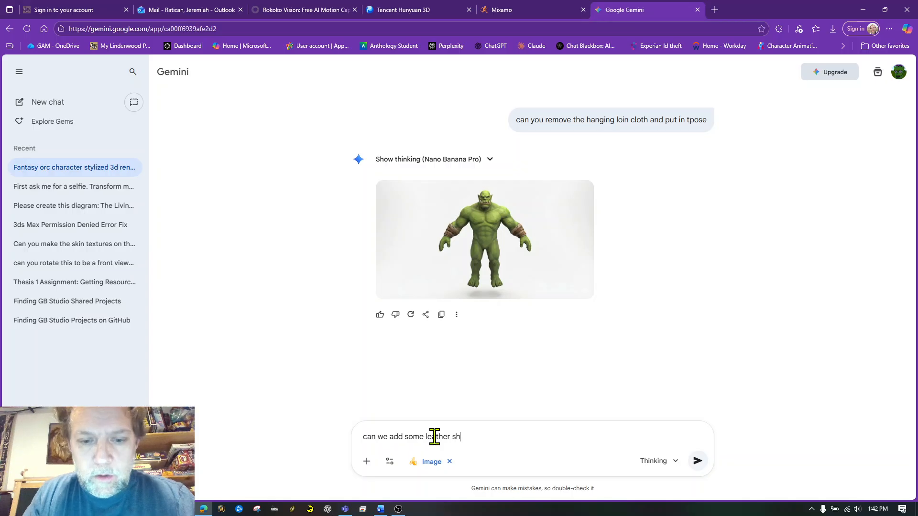
text(orts and move his arms in tpose)
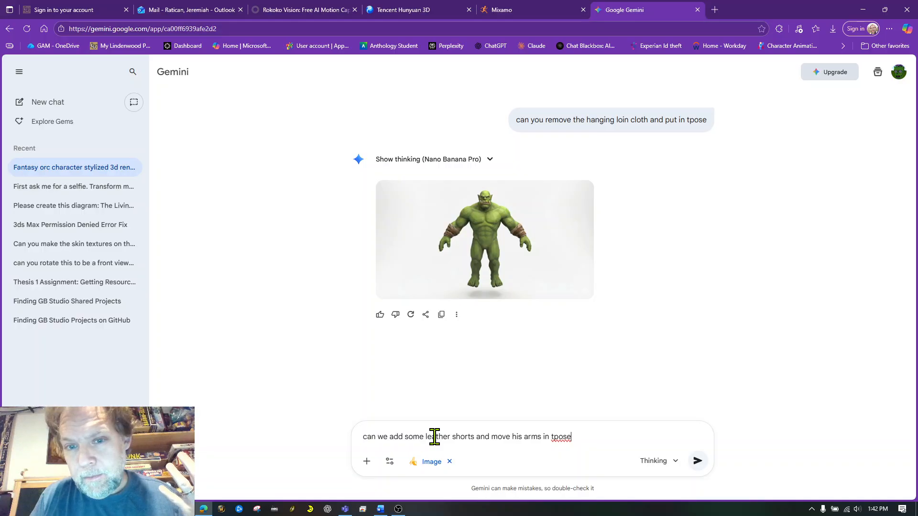
key(Return)
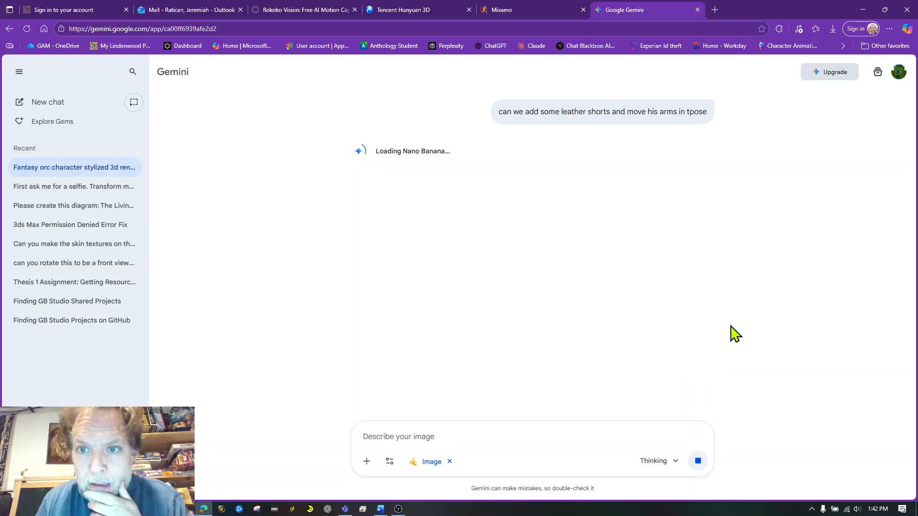
scroll(760, 295, up, 5)
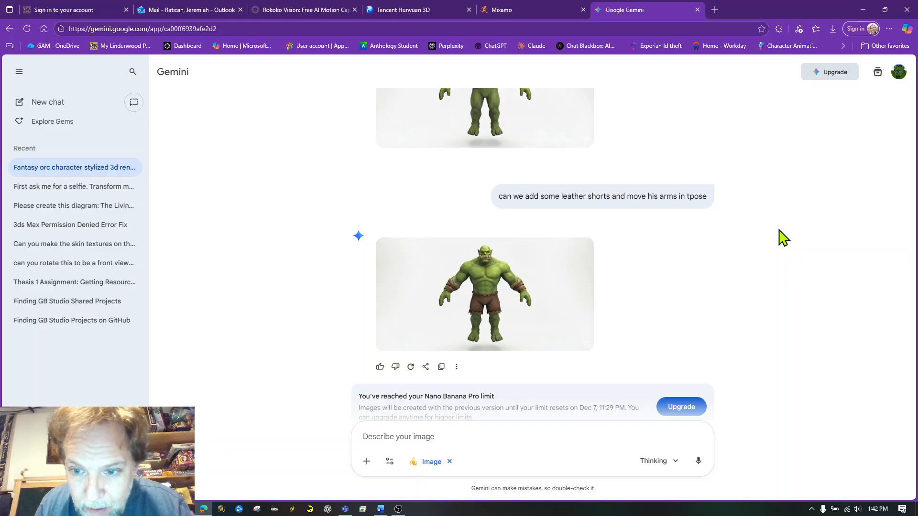
scroll(783, 238, down, 2)
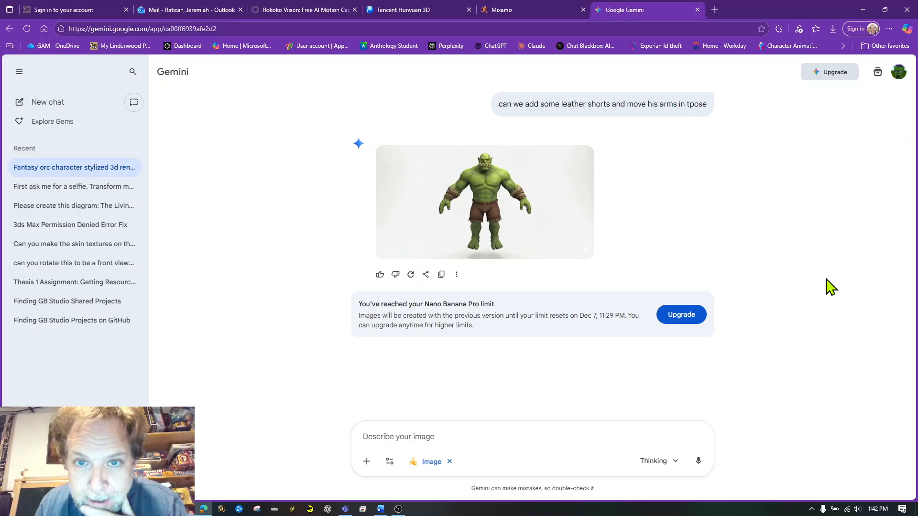
scroll(774, 239, up, 3)
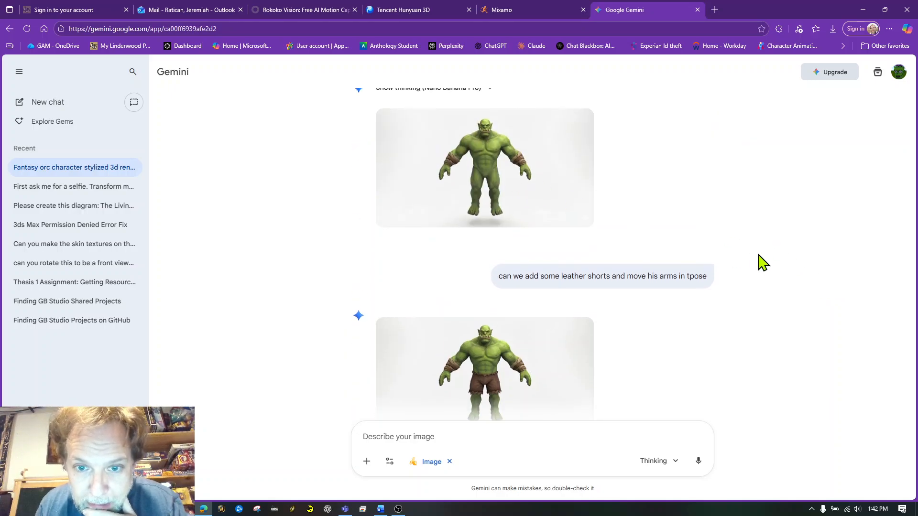
- Download the full-size image of the orc in leather shorts and the earlier one without the loin cloth
scroll(763, 263, down, 2)
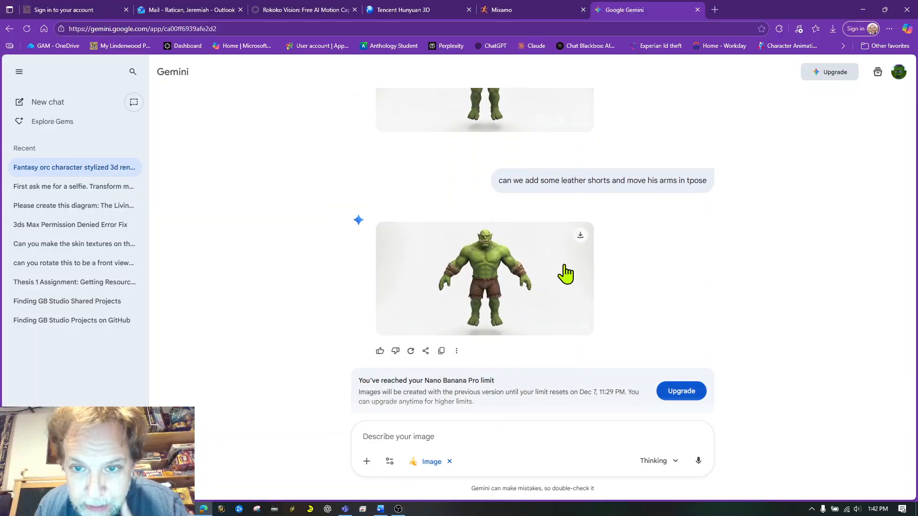
click(579, 235)
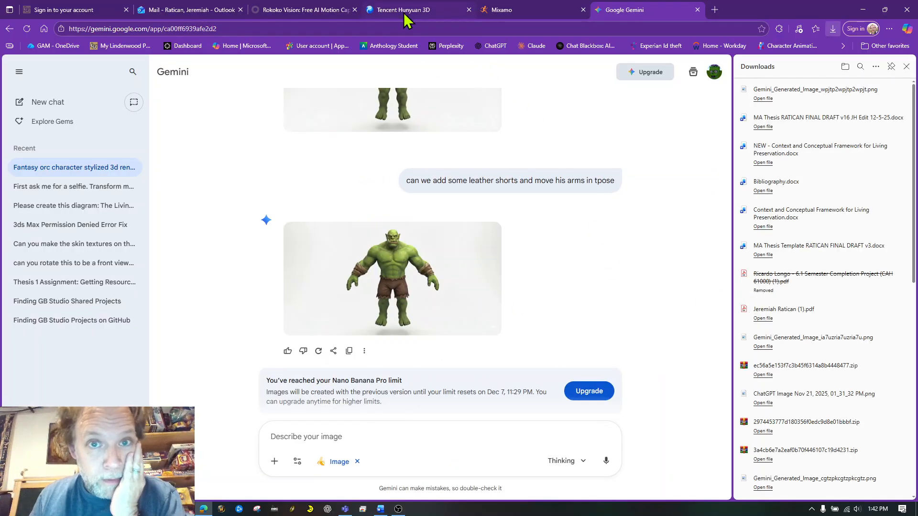
scroll(661, 282, up, 1)
scroll(661, 282, down, 4)
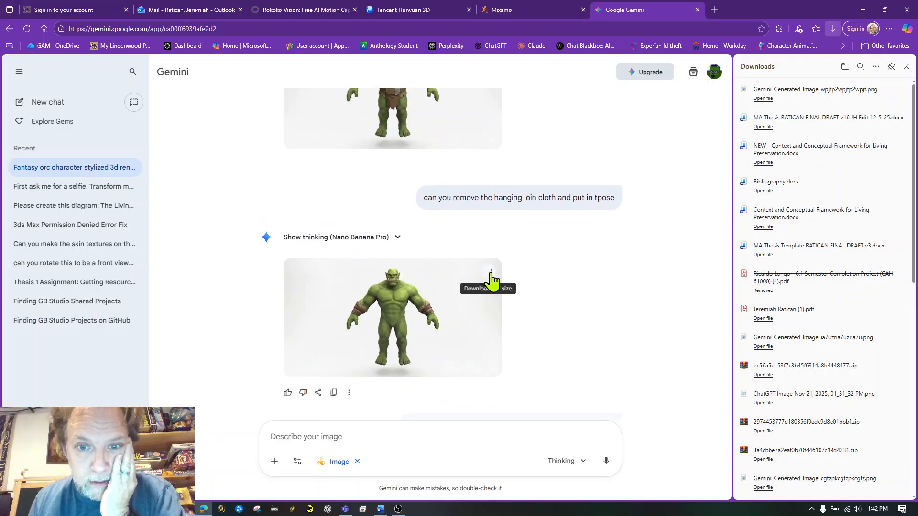
scroll(688, 349, up, 5)
scroll(588, 441, down, 1)
- Switch the chat's model to Fast
click(573, 461)
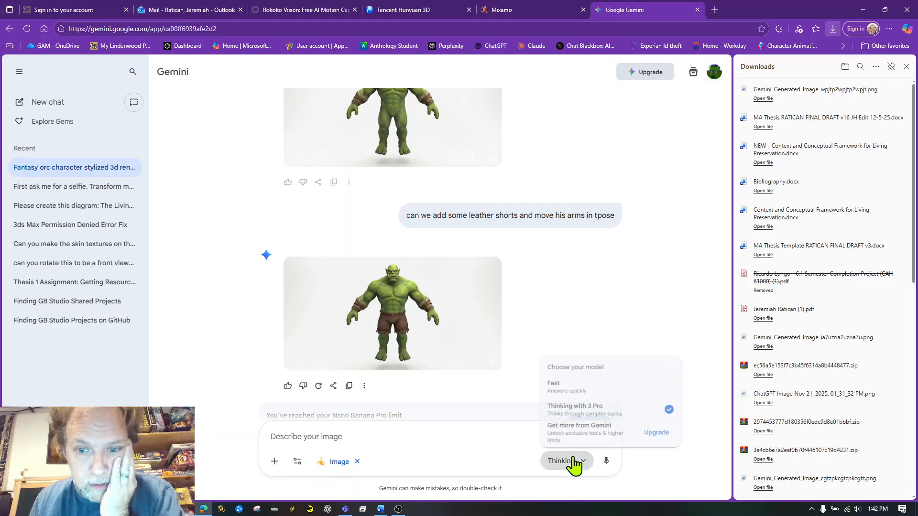
click(573, 385)
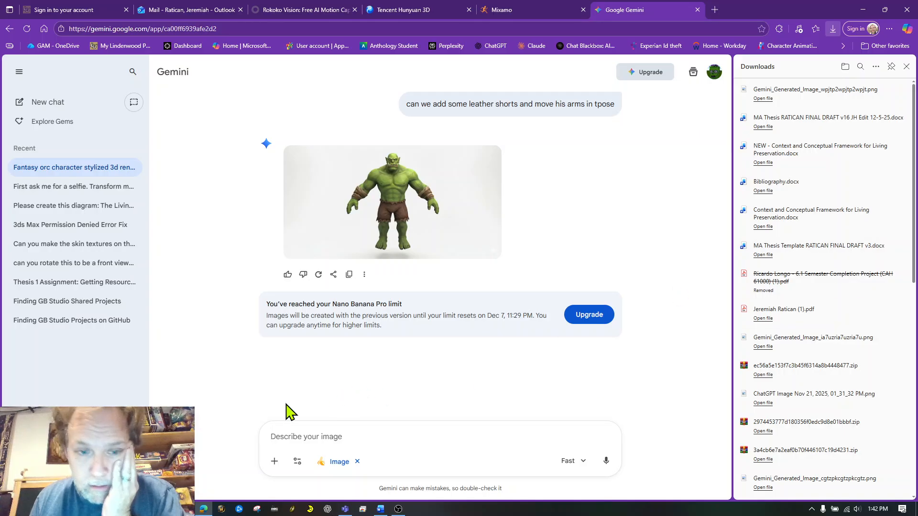
click(274, 462)
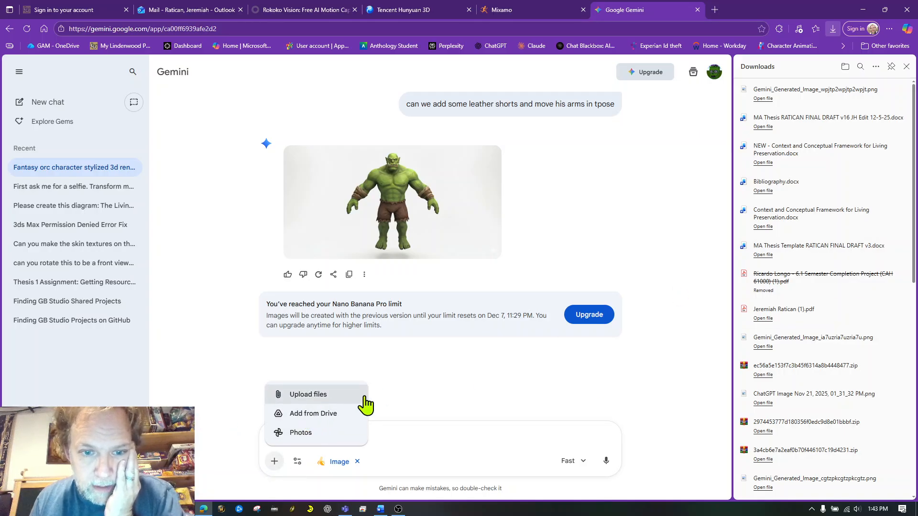
click(335, 396)
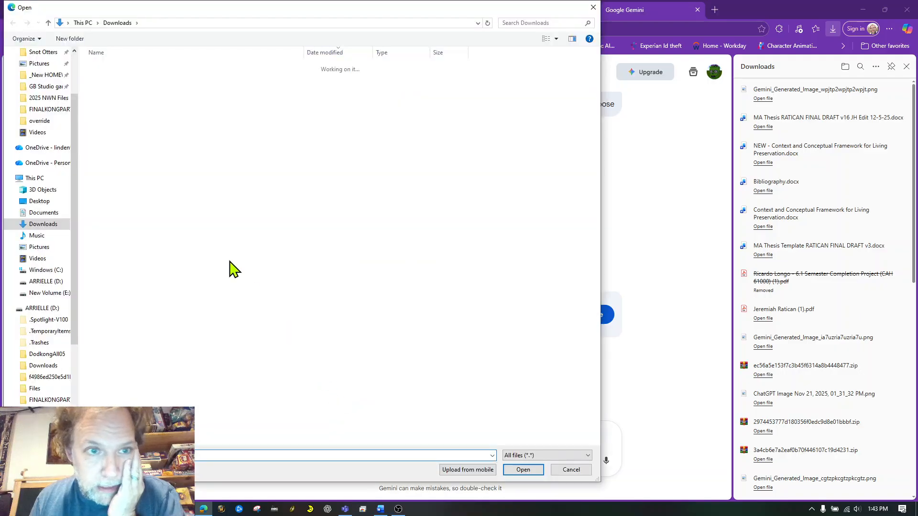
click(189, 81)
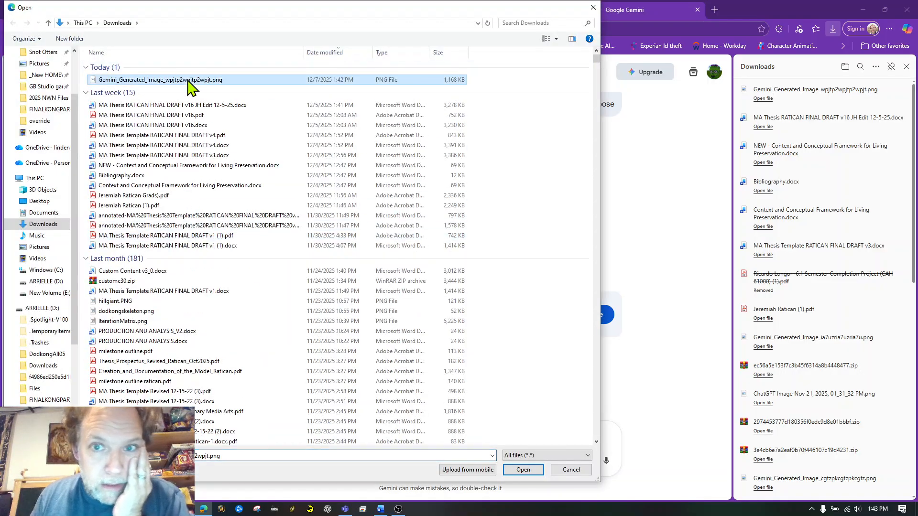
double_click(219, 80)
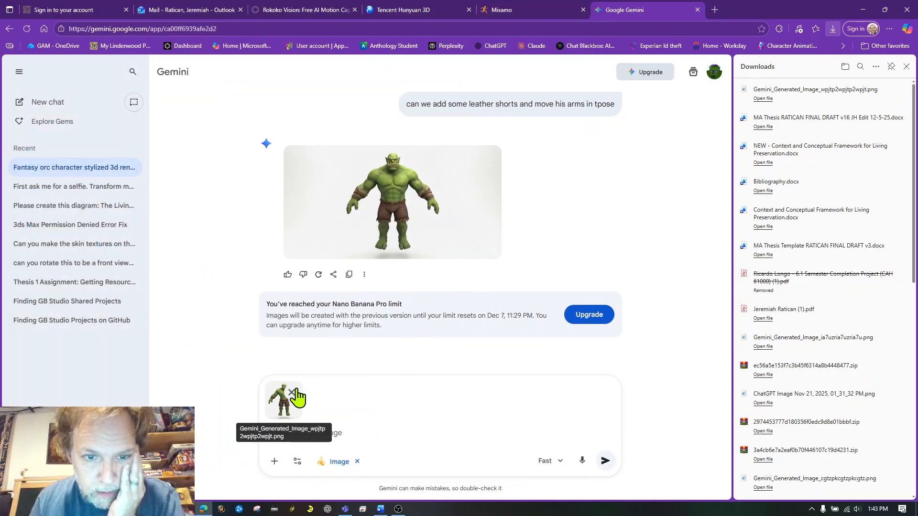
click(291, 393)
- Open the orc image without the loin cloth, copy it, and download it at full size
scroll(721, 189, up, 1)
scroll(721, 189, up, 5)
scroll(722, 188, down, 1)
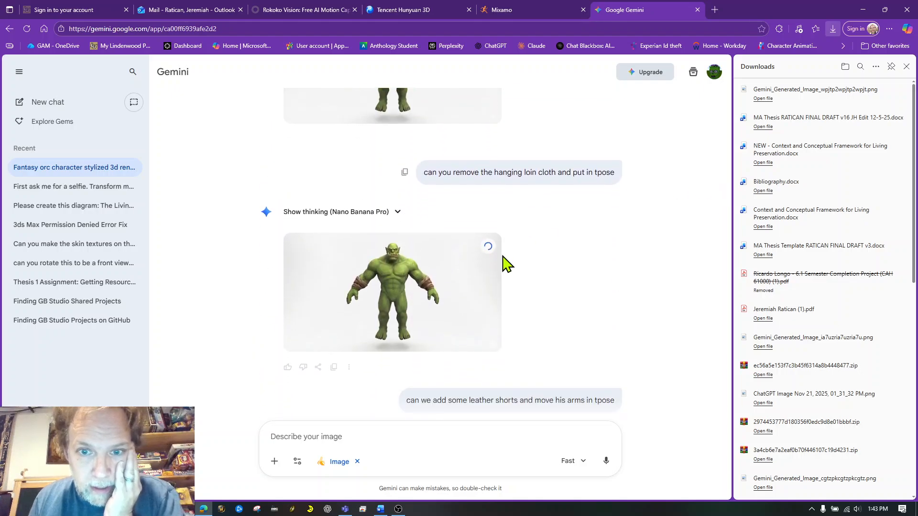
click(442, 325)
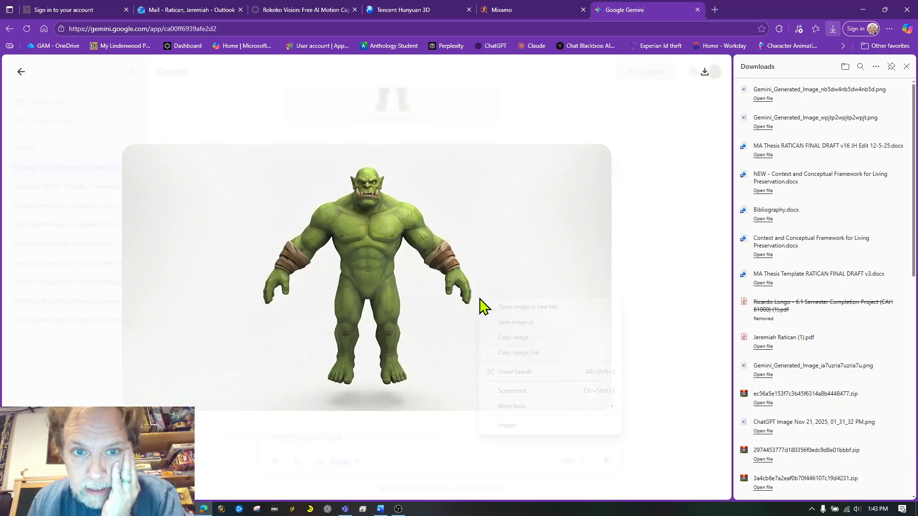
click(516, 337)
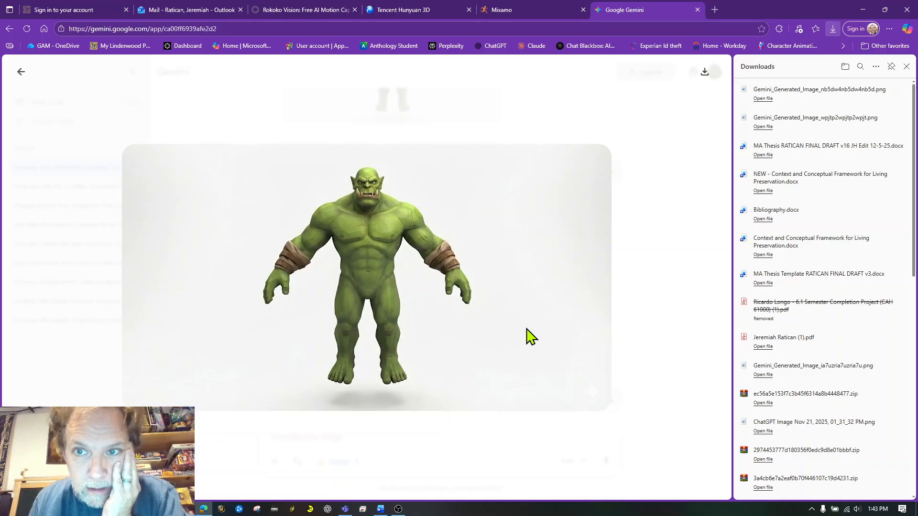
click(697, 74)
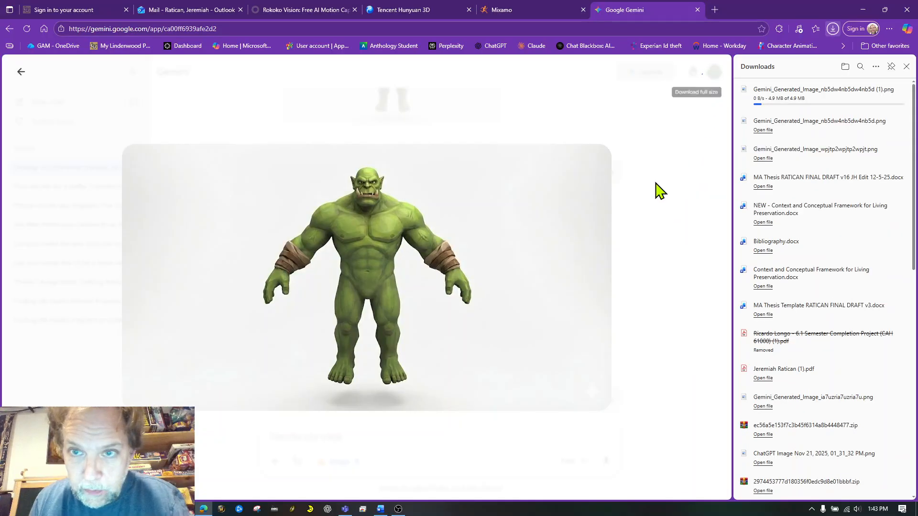
click(659, 191)
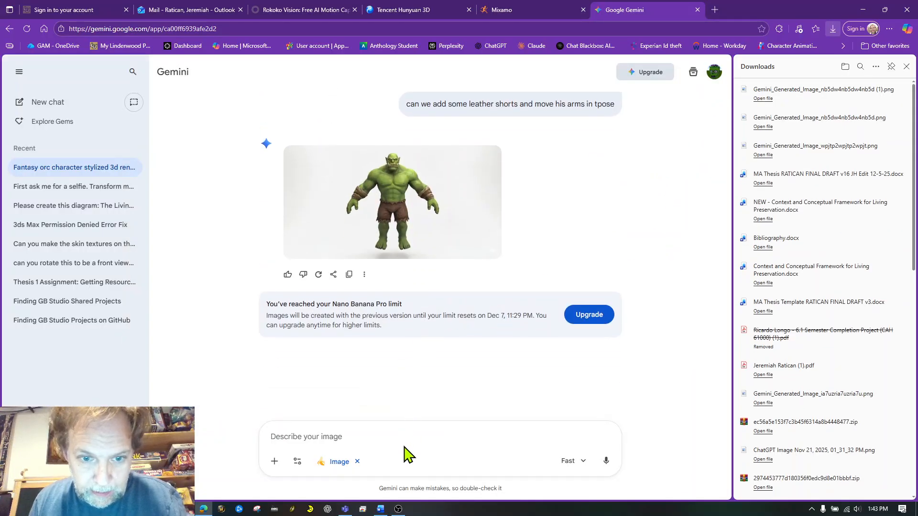
- Attach the copied orc image and write the request "can you add some leather underwear and a basic cloth skit fitting shirt"
key(ctrl+v)
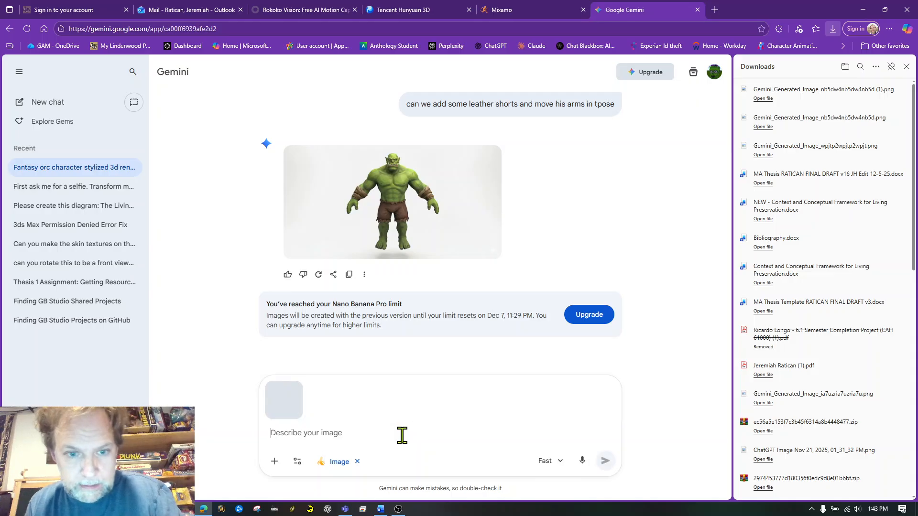
text(can you add some leather underwear)
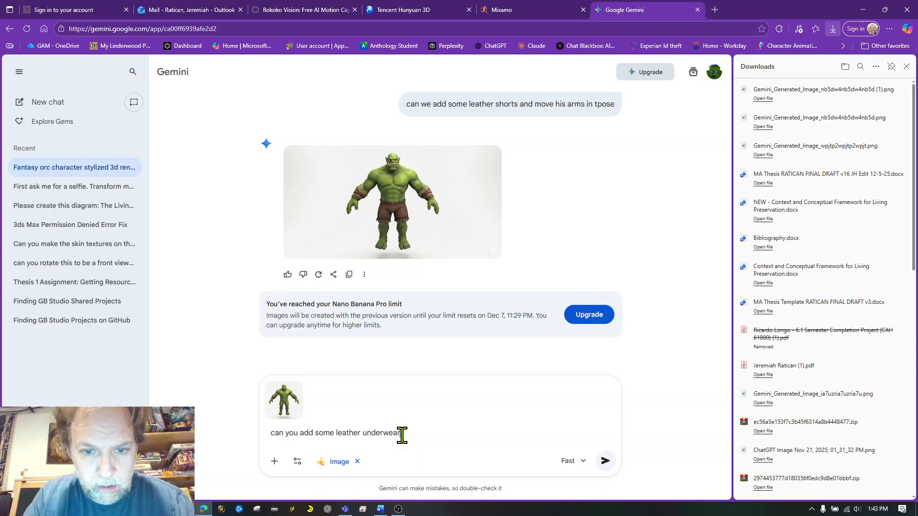
text( and a basic cloth skit)
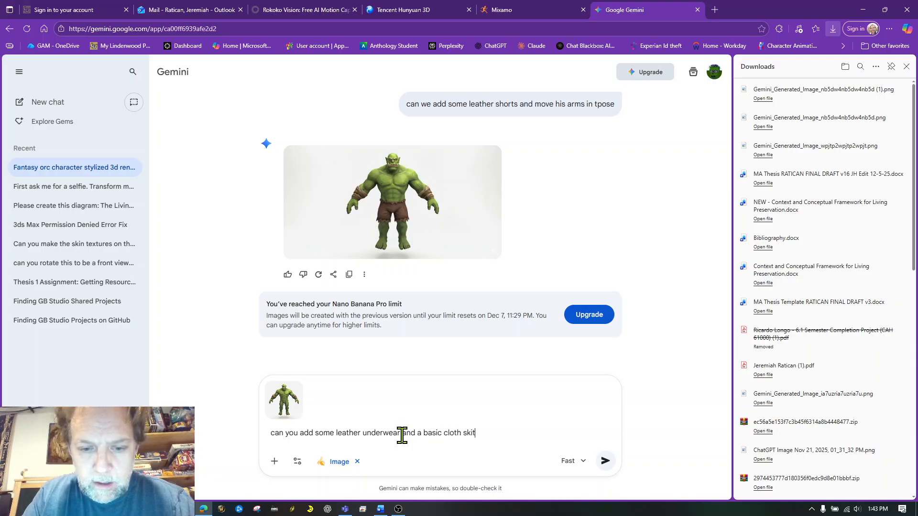
text( fitting shirt)
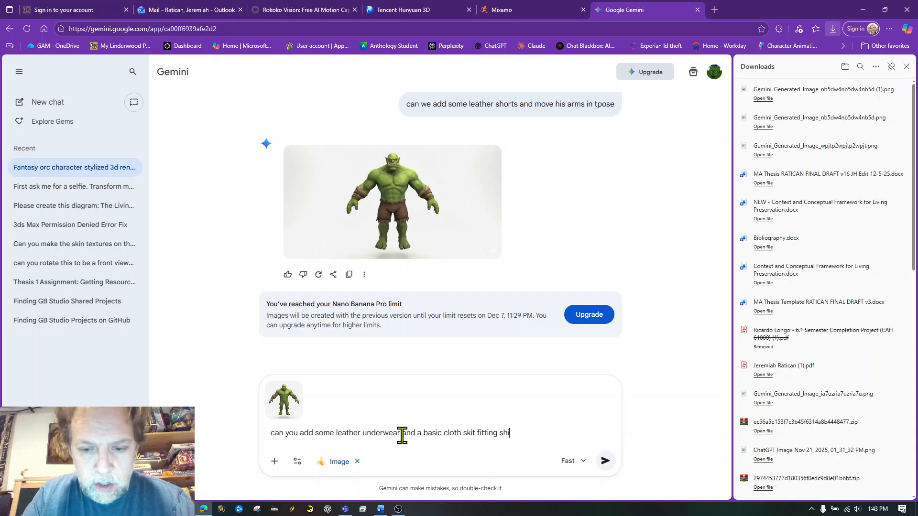
- Insert "skin fitting" before "leather underwear" in the request and submit it
click(337, 433)
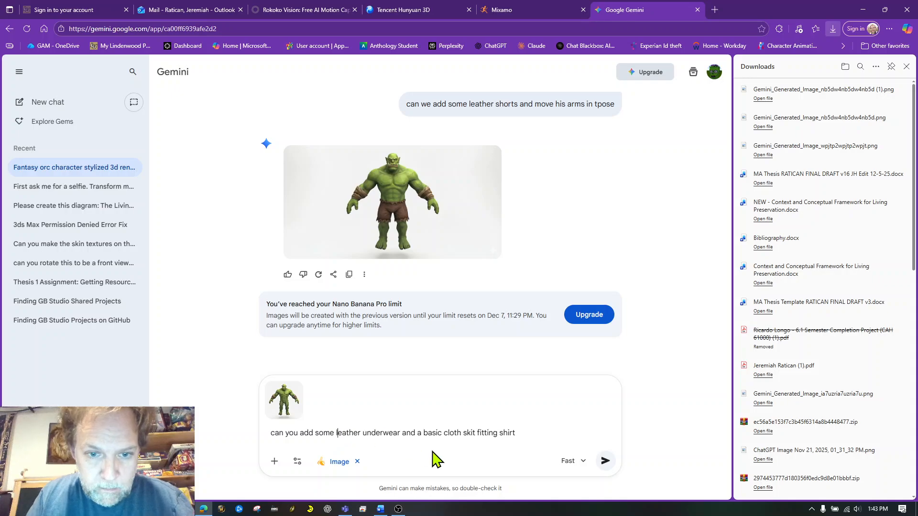
text(skin fittin)
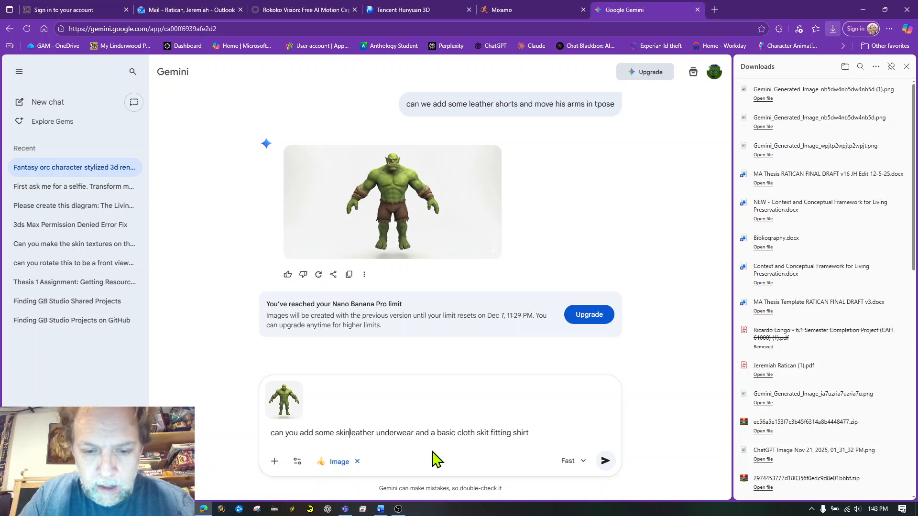
text(g)
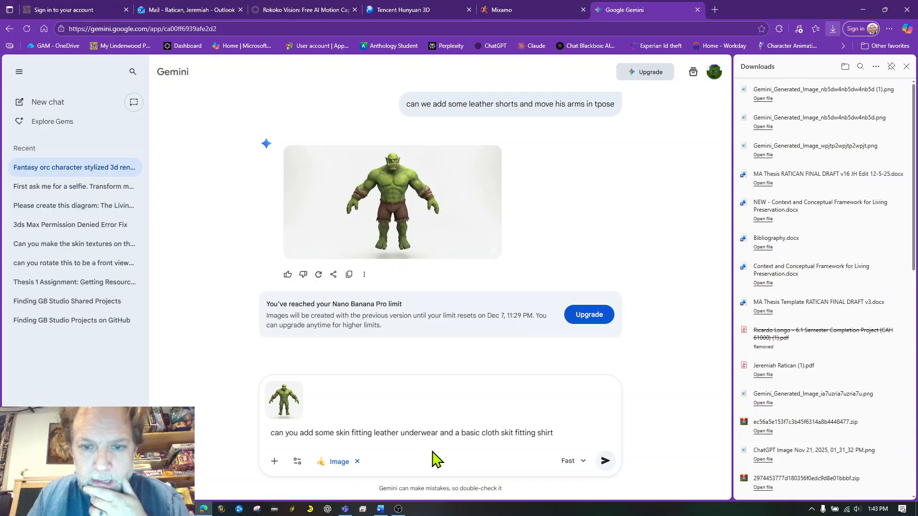
key(Return)
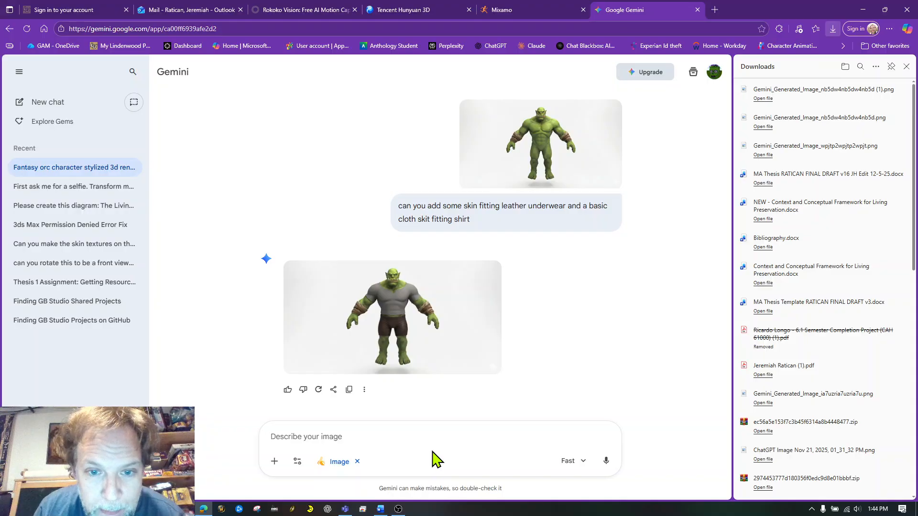
- Download the full-size image of the orc in the grey shirt and leather underwear
mouse_move(467, 340)
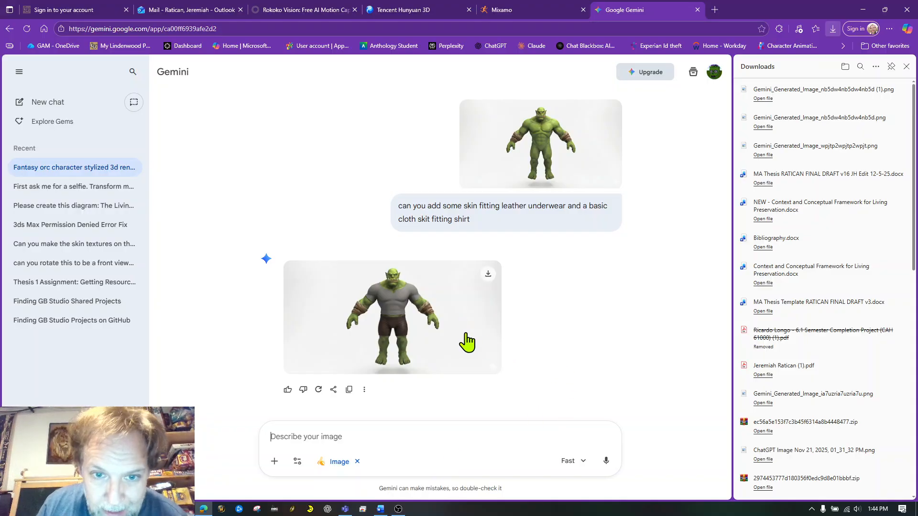
click(489, 273)
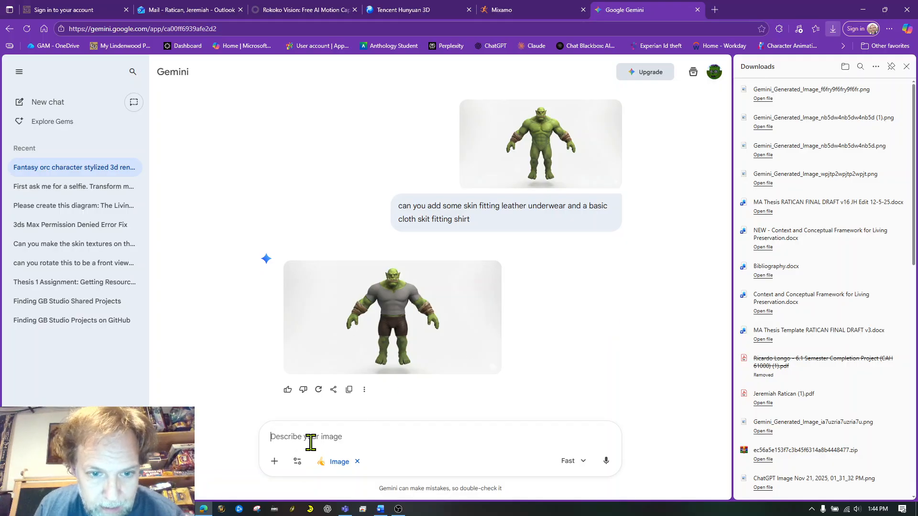
- Write the follow-up request "can you make hm wearinf a white dress shirt and kaki slacks"
text(can you make )
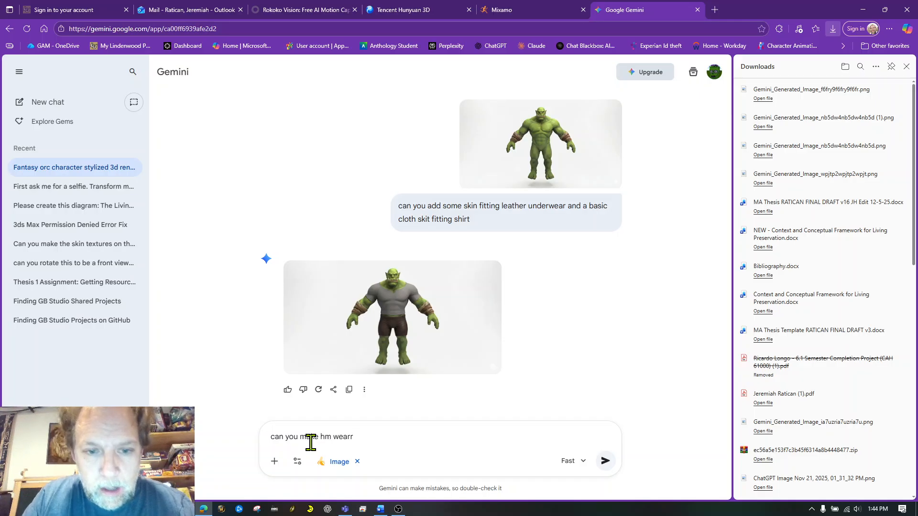
text(hm wearinf a white dress )
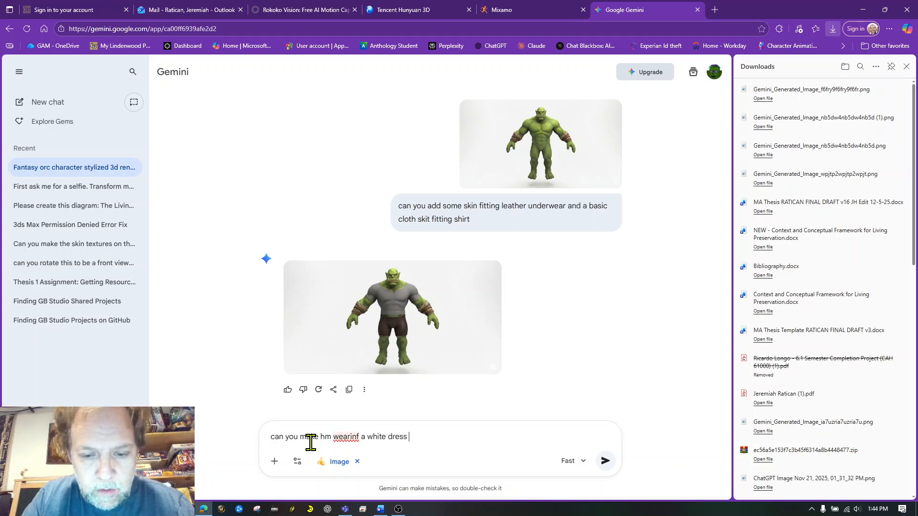
text(shirt and k)
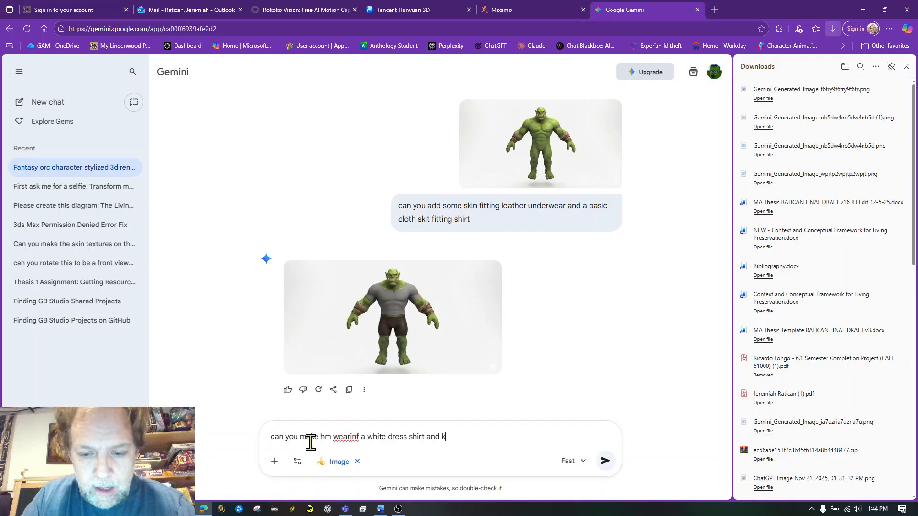
text(aki sla)
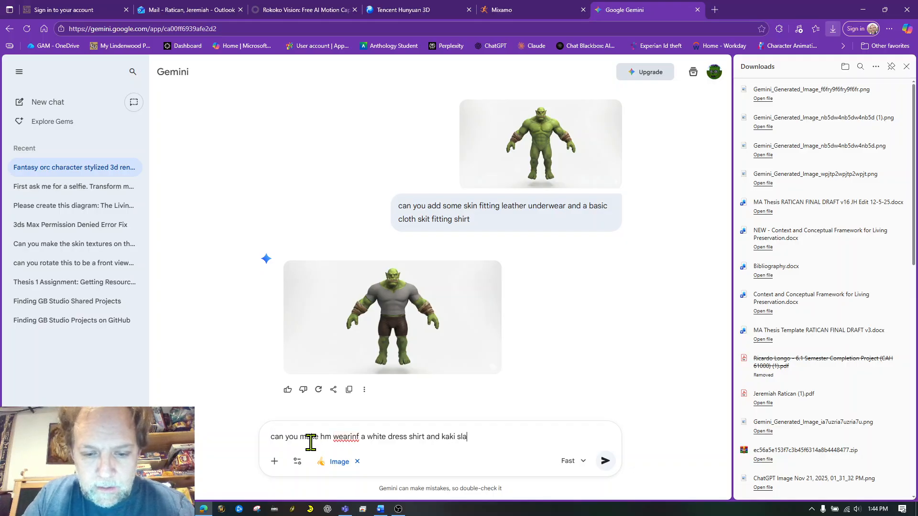
text(ck s)
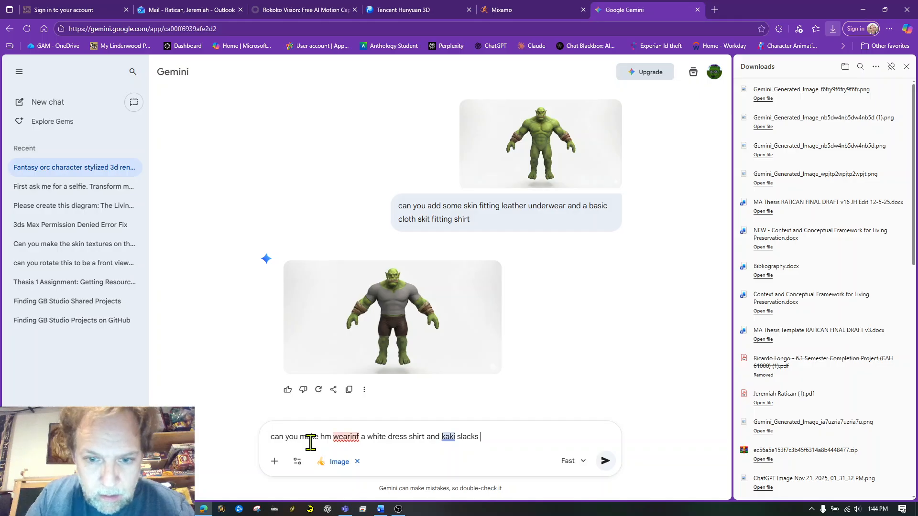
- Correct "wearinf" to "wearing", insert "and red tie" after "white dress shirt", and submit the request
click(351, 436)
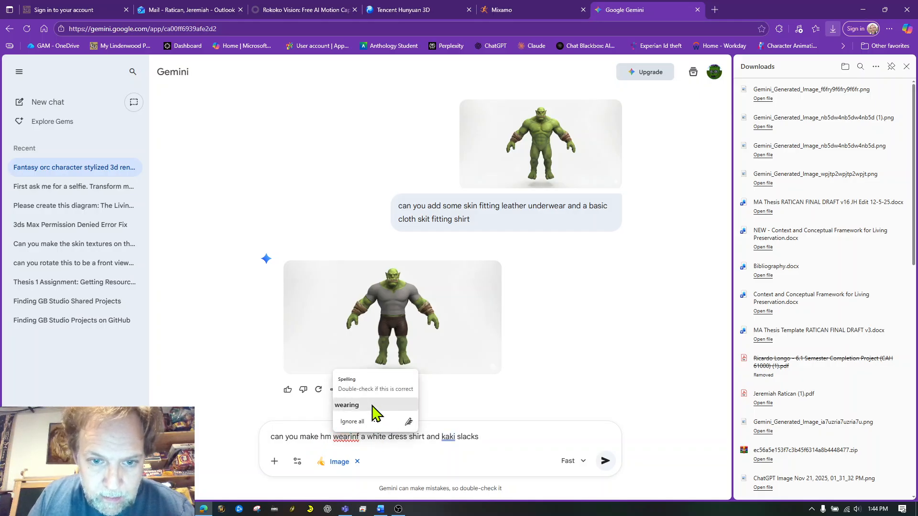
click(374, 416)
click(408, 435)
text(s)
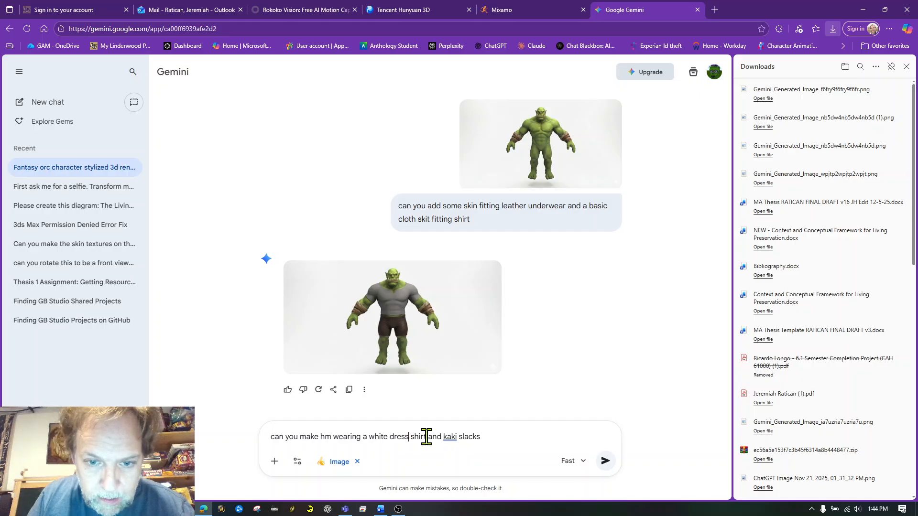
click(427, 437)
text(and red ti)
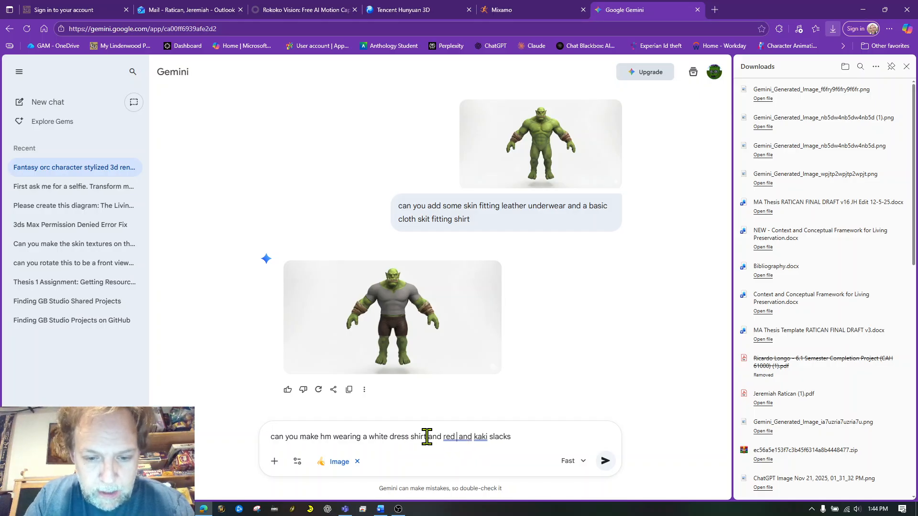
text(e)
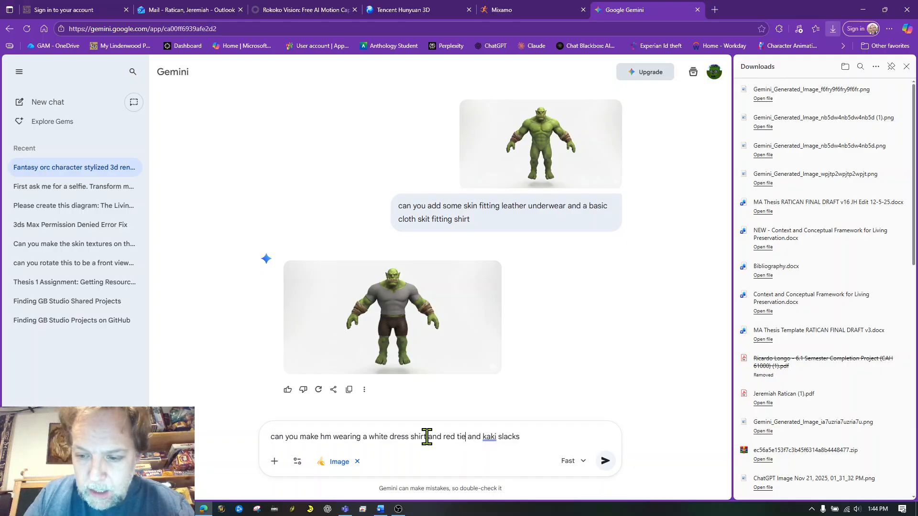
key(Return)
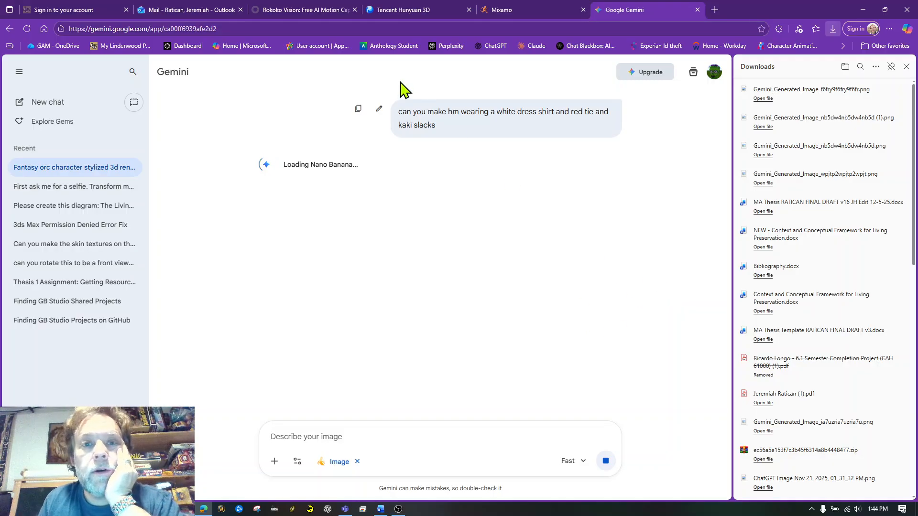
- Switch to Tencent Hunyuan 3D
click(400, 9)
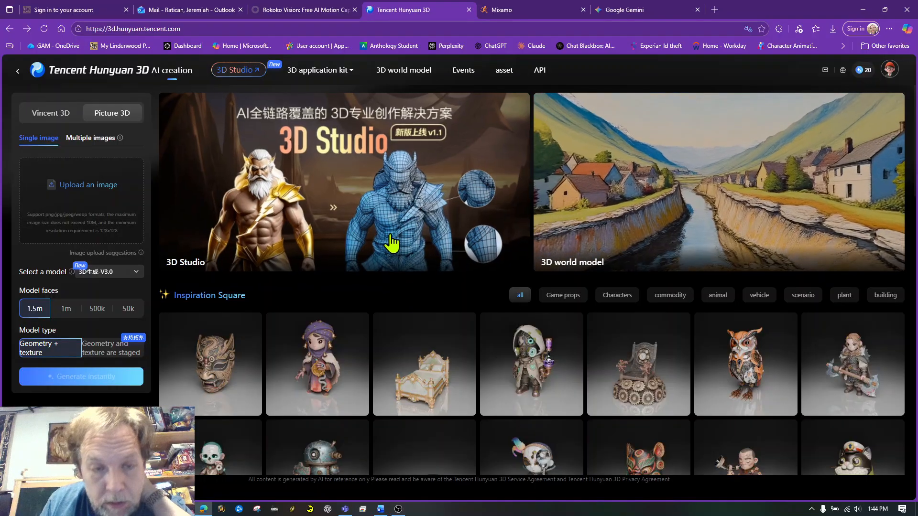
- Switch to Gemini and download the generated image of the orc in the white dress shirt, red tie and khaki slacks
mouse_move(445, 368)
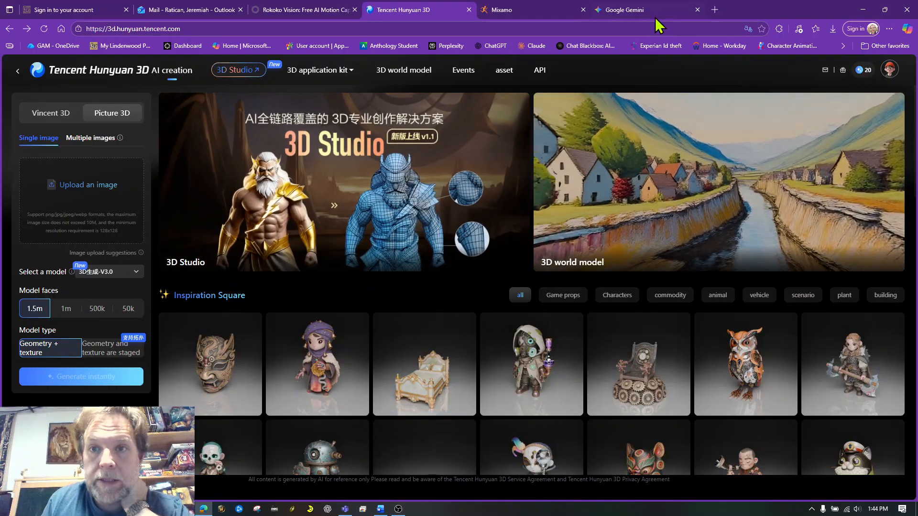
click(646, 11)
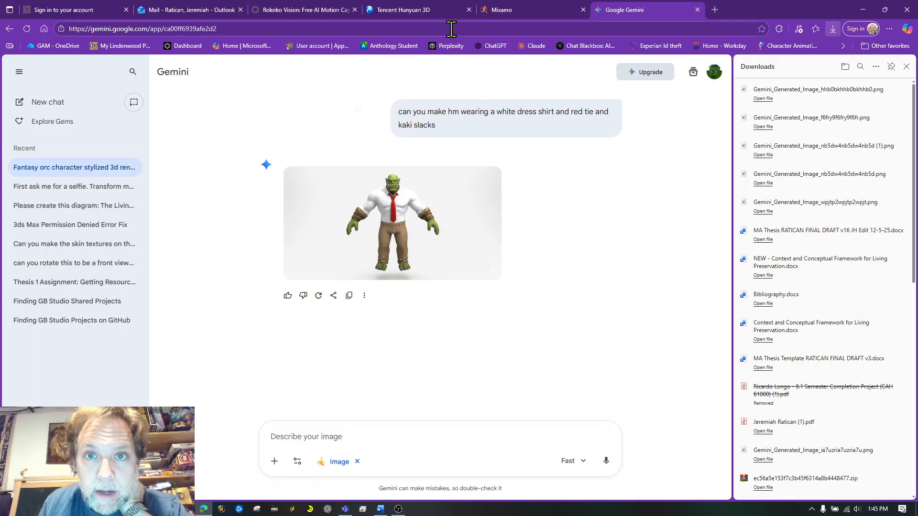
- Switch to Tencent Hunyuan 3D, upload Gemini_Generated_Image_hhb0bkhhb0bkhhb0.png as the single source image, and close the downloads list
click(410, 9)
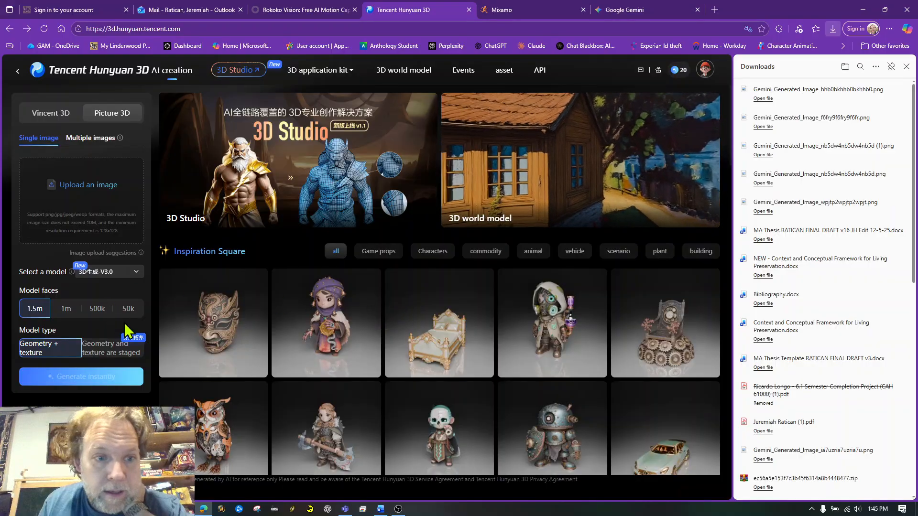
click(86, 186)
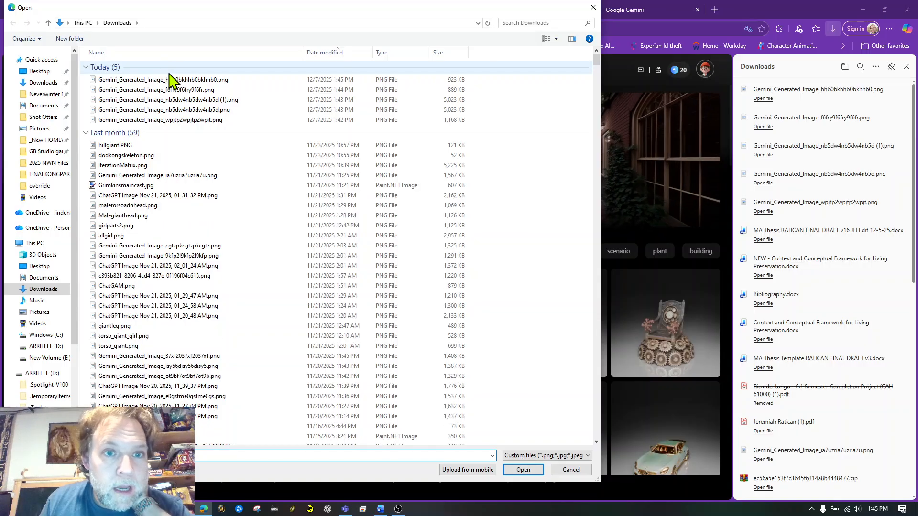
click(173, 79)
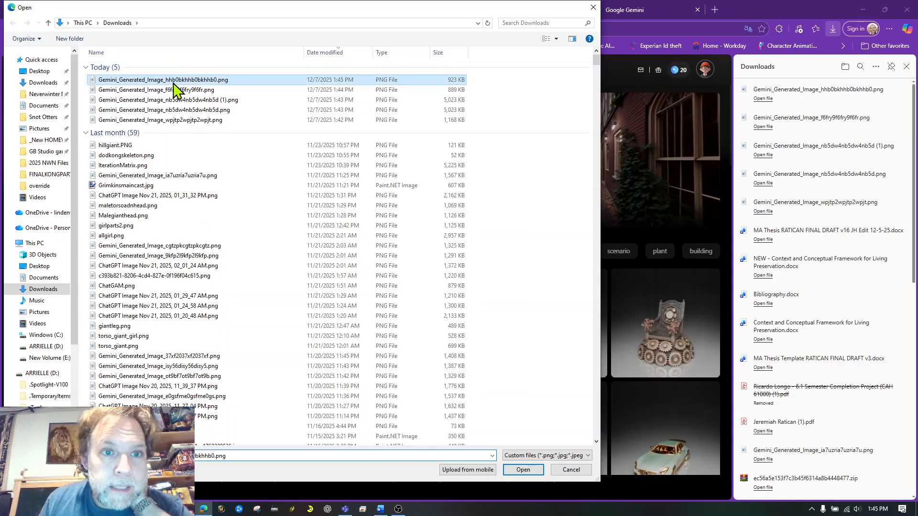
click(515, 471)
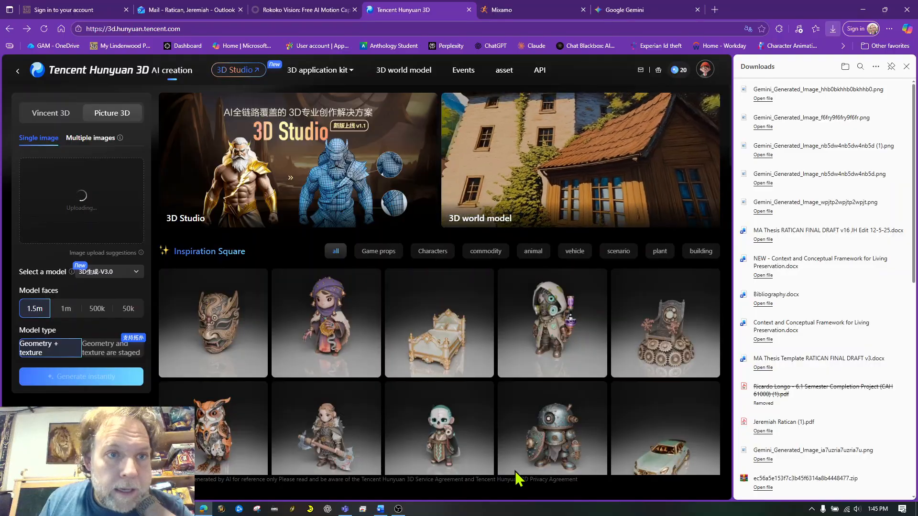
click(906, 66)
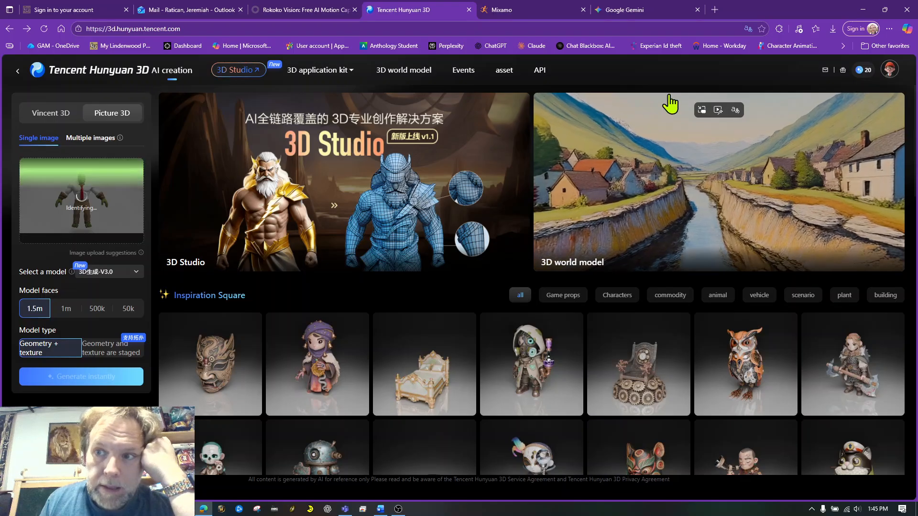
- Set the model faces to 50k and generate the 3D model from the uploaded orc image
mouse_move(696, 399)
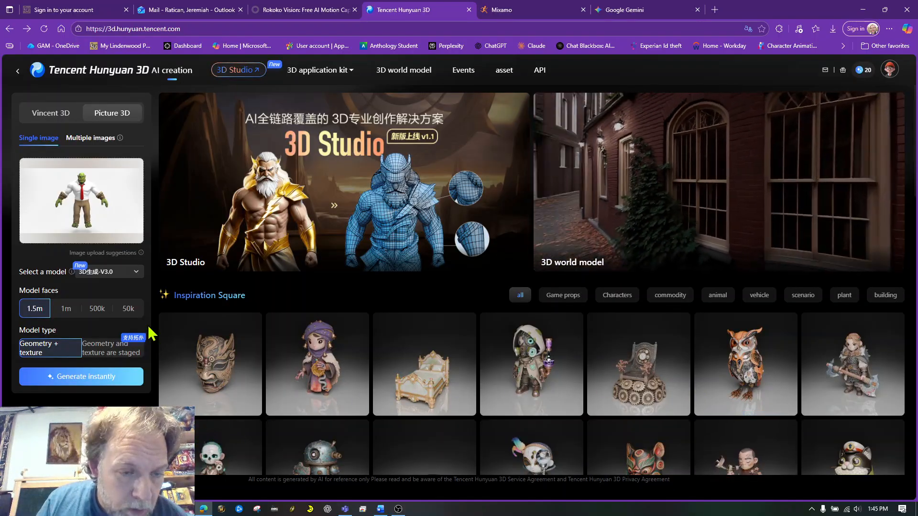
click(128, 308)
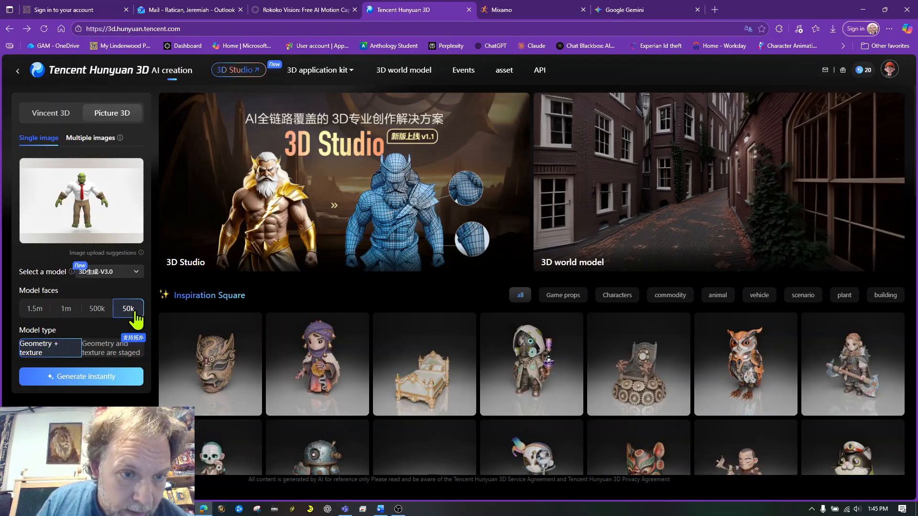
click(87, 377)
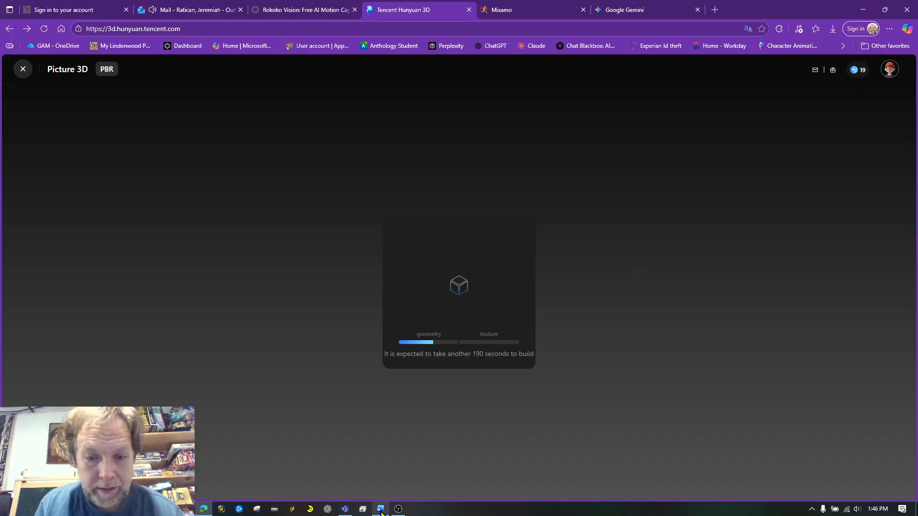
mouse_move(398, 509)
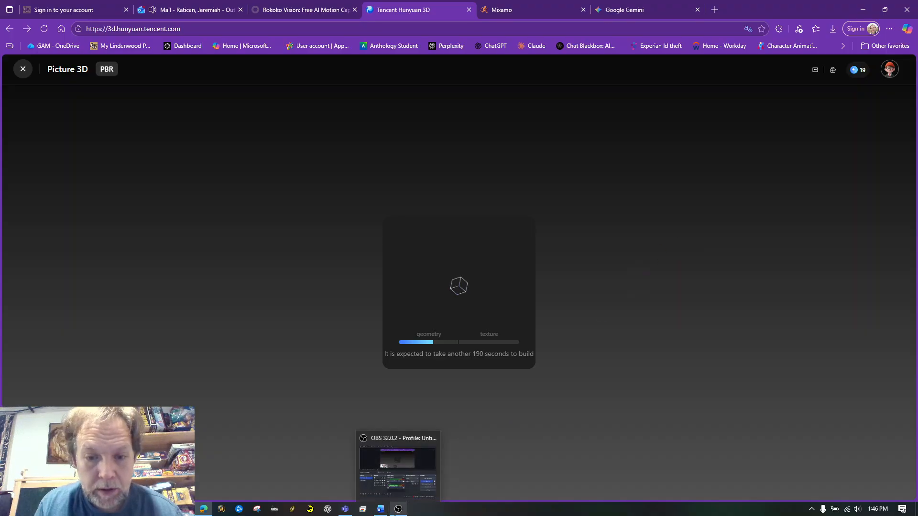
click(395, 457)
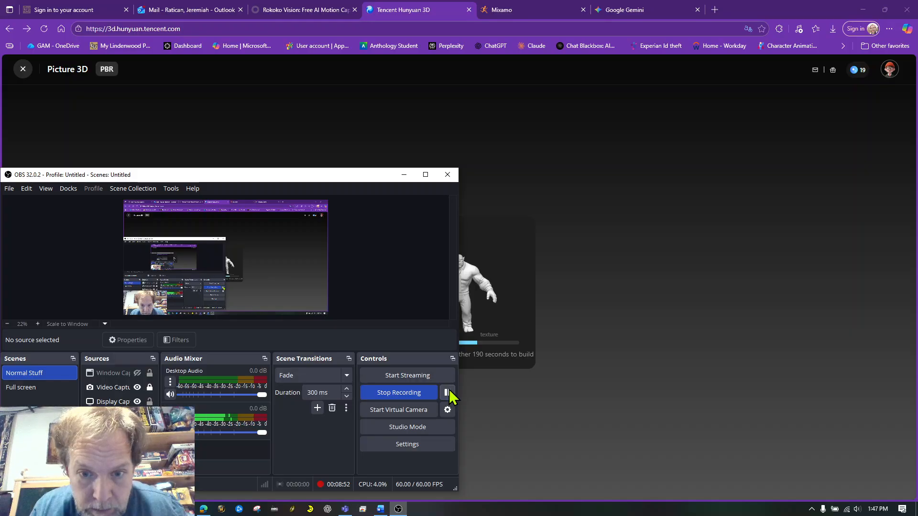
click(529, 397)
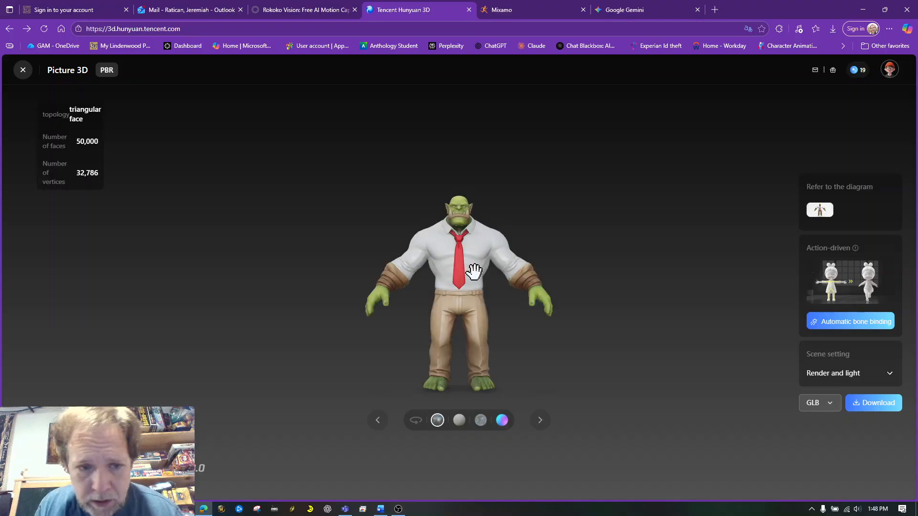
- Examine the generated orc model up close, including its face, tusks, shirt, tie, arms and slacks
scroll(450, 286, up, 3)
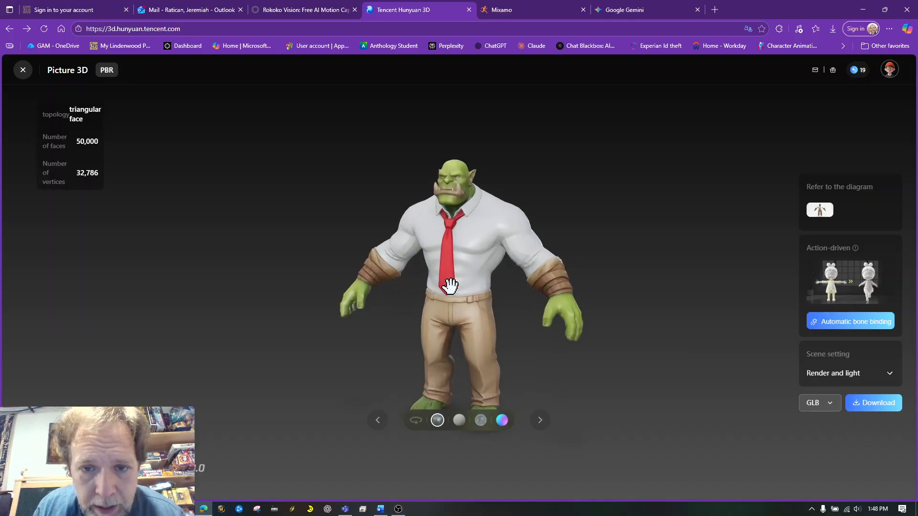
drag(449, 285, 478, 150)
scroll(482, 112, up, 3)
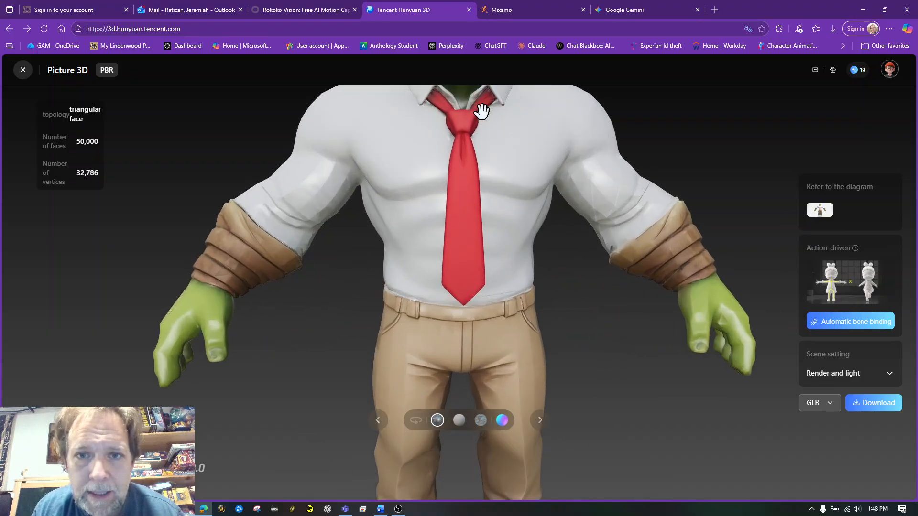
drag(481, 111, 496, 289)
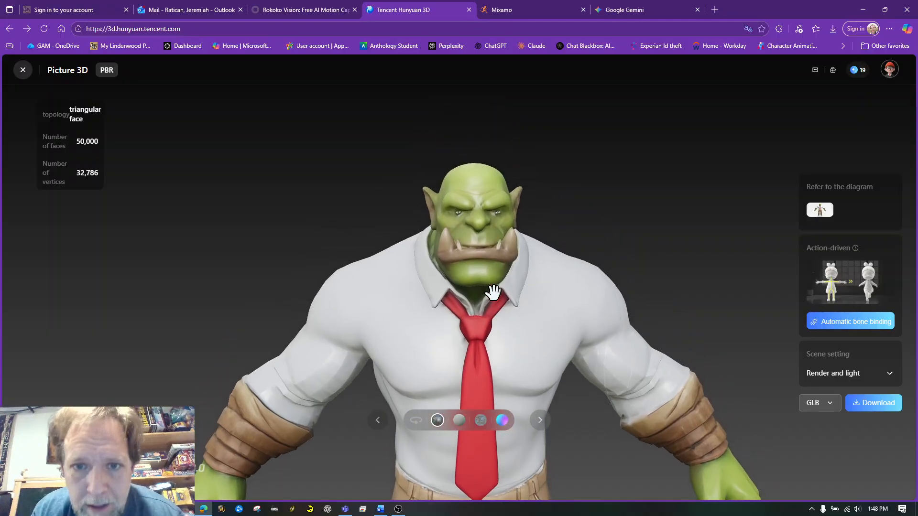
mouse_move(618, 233)
mouse_down()
mouse_move(560, 232)
mouse_move(603, 231)
mouse_up()
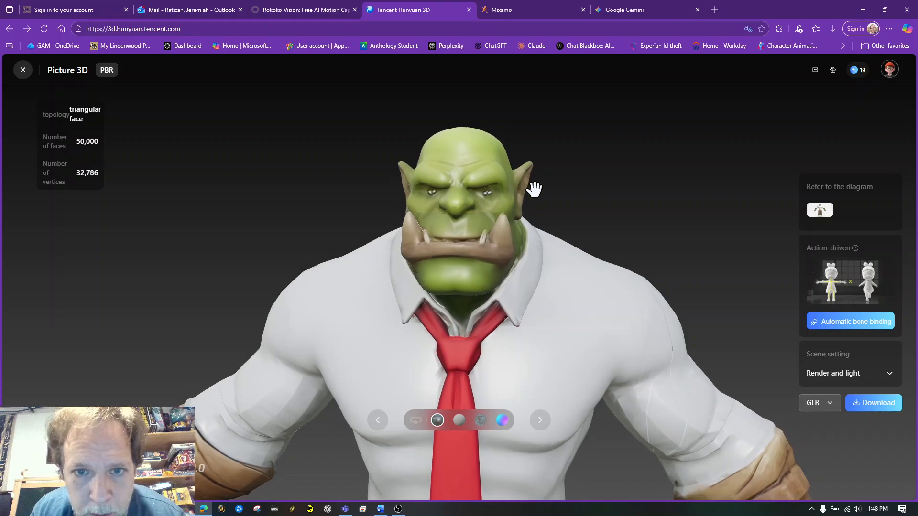
scroll(534, 189, up, 2)
mouse_move(588, 205)
mouse_down()
mouse_move(622, 194)
mouse_move(512, 205)
mouse_move(602, 209)
mouse_move(577, 204)
mouse_up()
scroll(577, 204, down, 5)
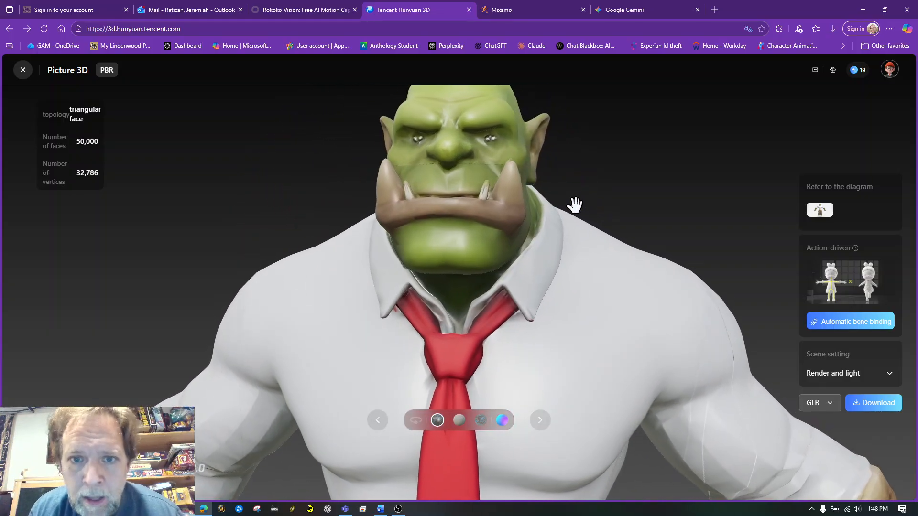
right_drag(553, 182, 558, 73)
click(357, 207)
scroll(424, 203, down, 5)
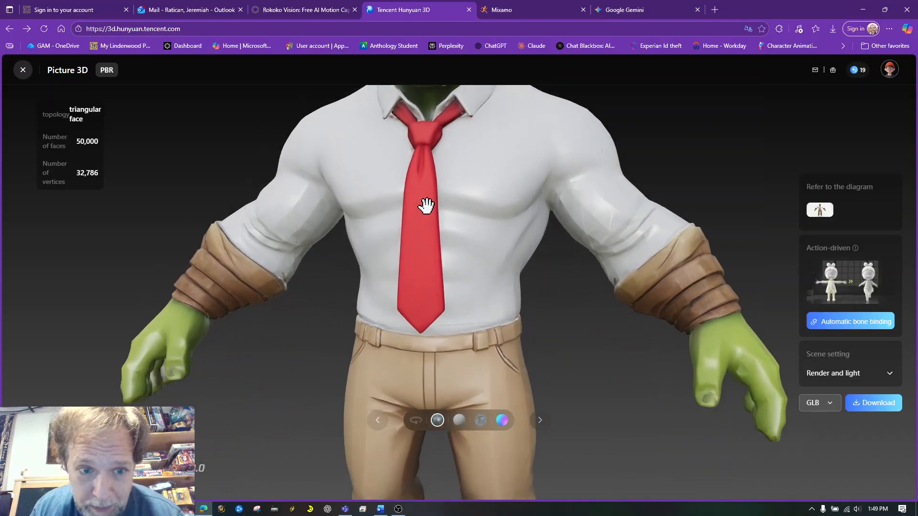
drag(459, 209, 439, 208)
scroll(440, 208, down, 4)
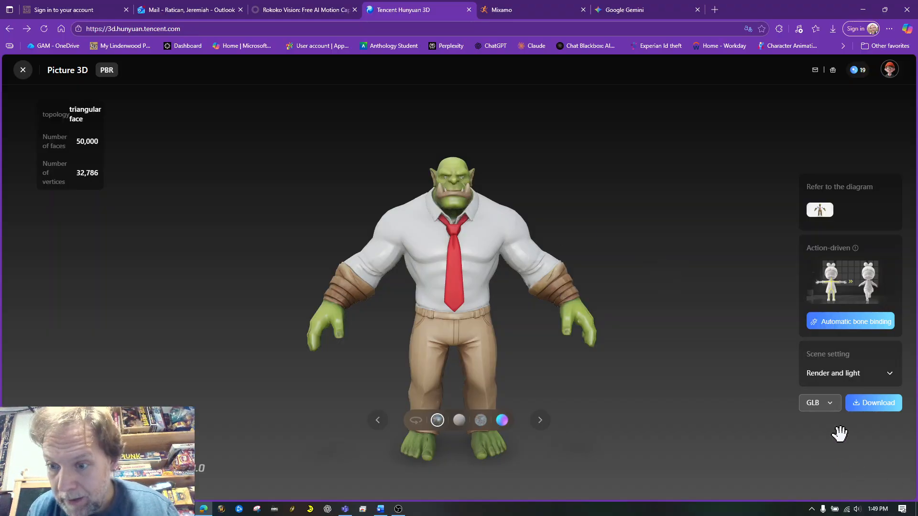
- Download the generated orc model in OBJ format
click(831, 404)
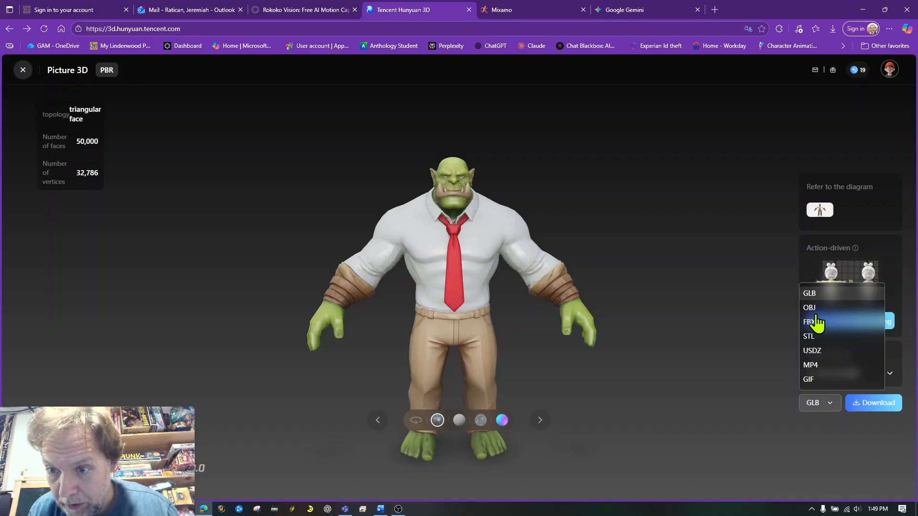
click(812, 309)
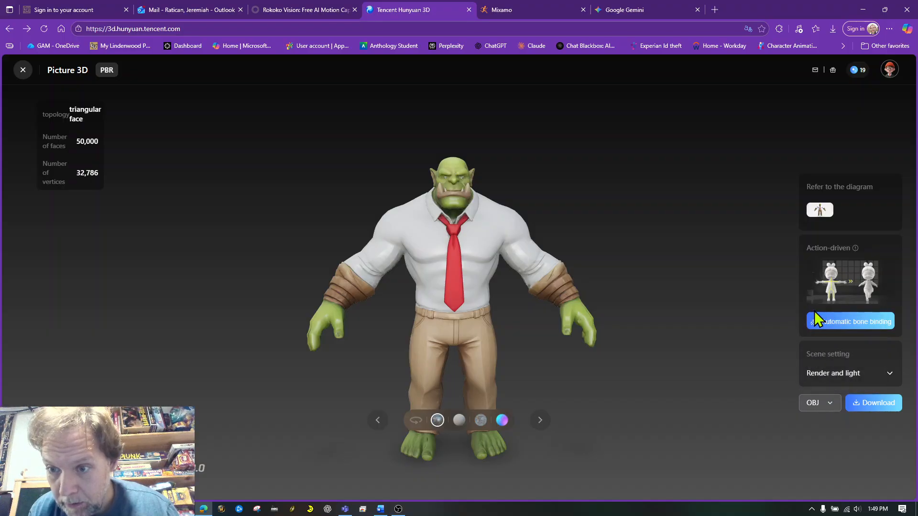
click(877, 410)
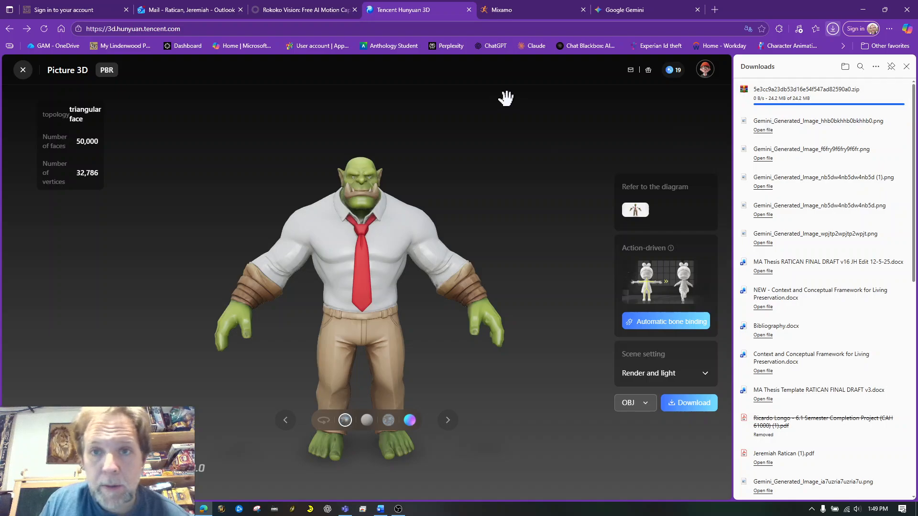
drag(454, 266, 433, 272)
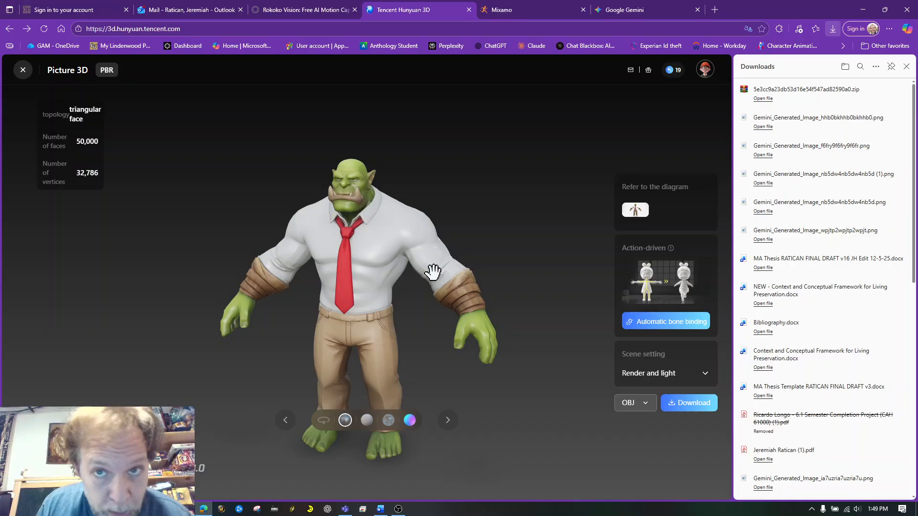
click(631, 10)
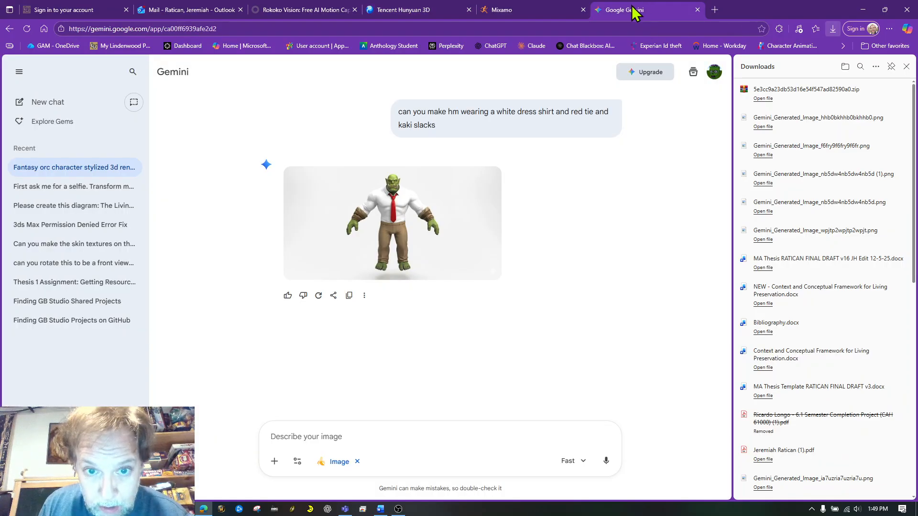
click(409, 14)
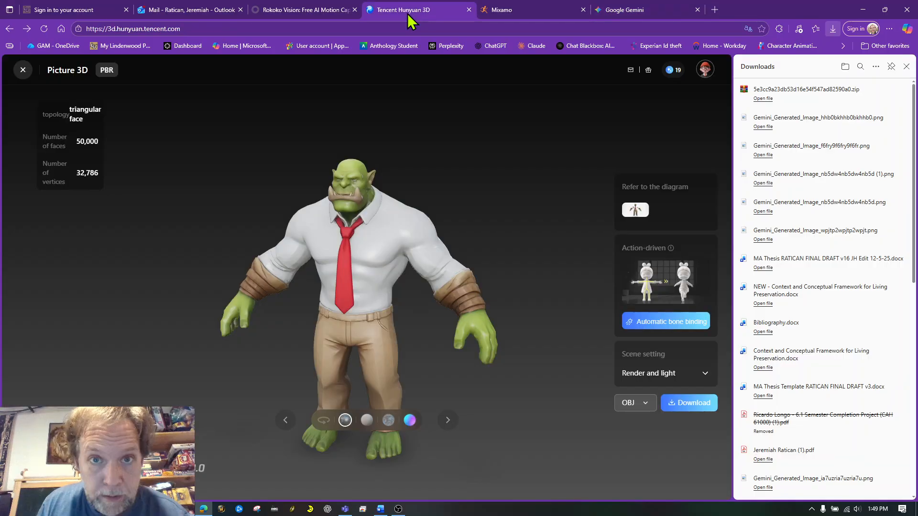
mouse_move(349, 303)
mouse_down()
mouse_move(496, 320)
mouse_move(359, 300)
mouse_up()
- Switch to Mixamo and upload 5e3cc9a23db53d16e54f547ad82590a0.zip from Downloads as a new character
click(536, 9)
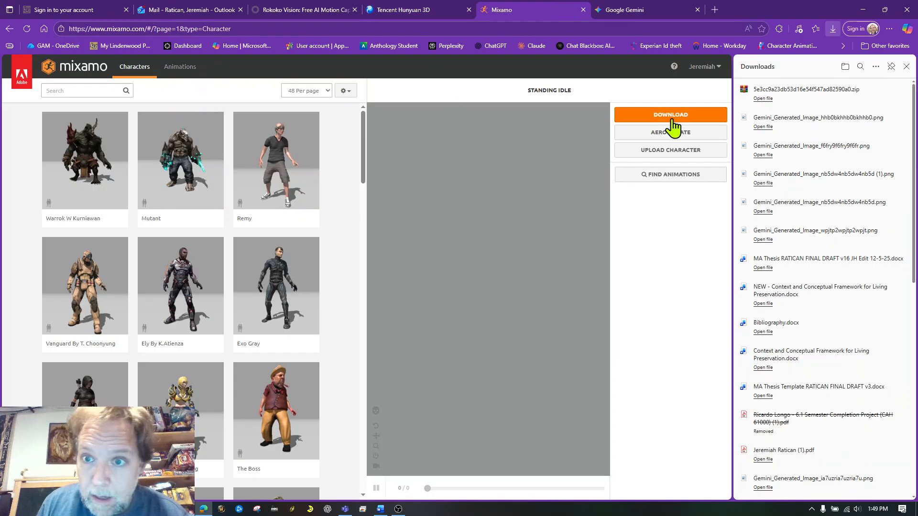
click(670, 151)
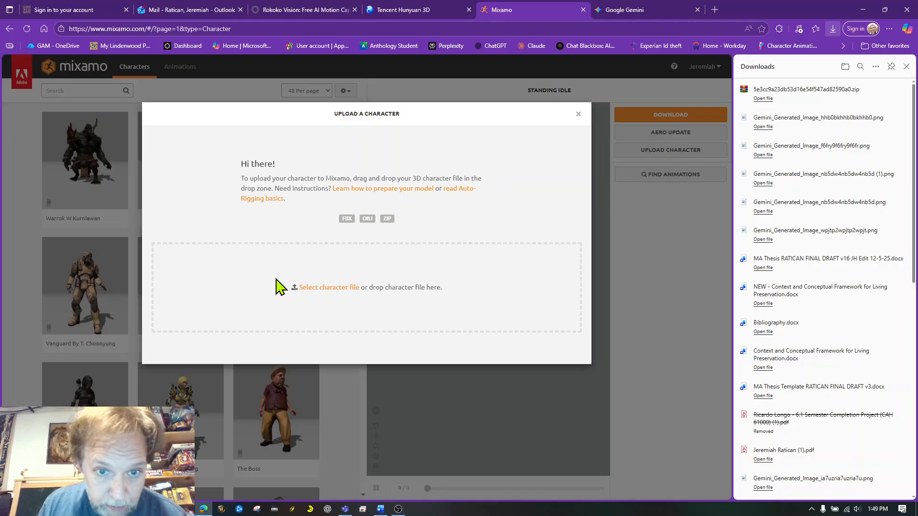
click(316, 288)
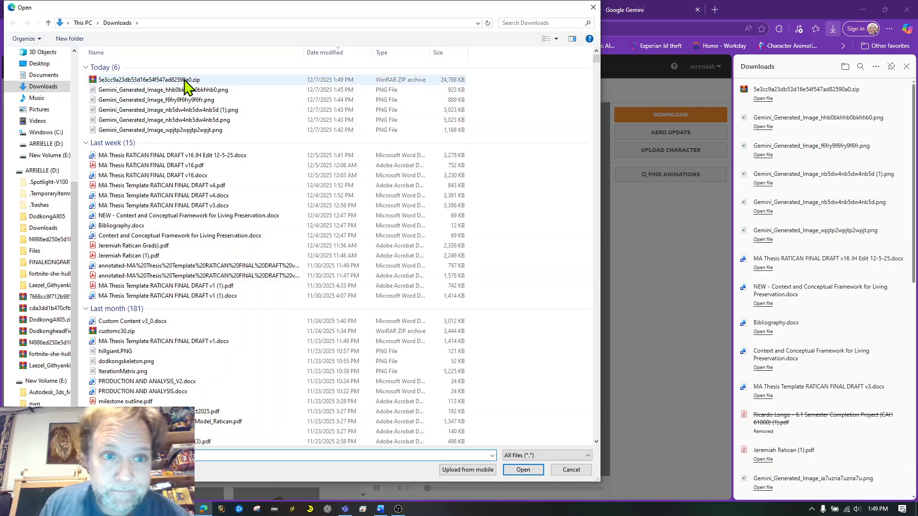
click(186, 80)
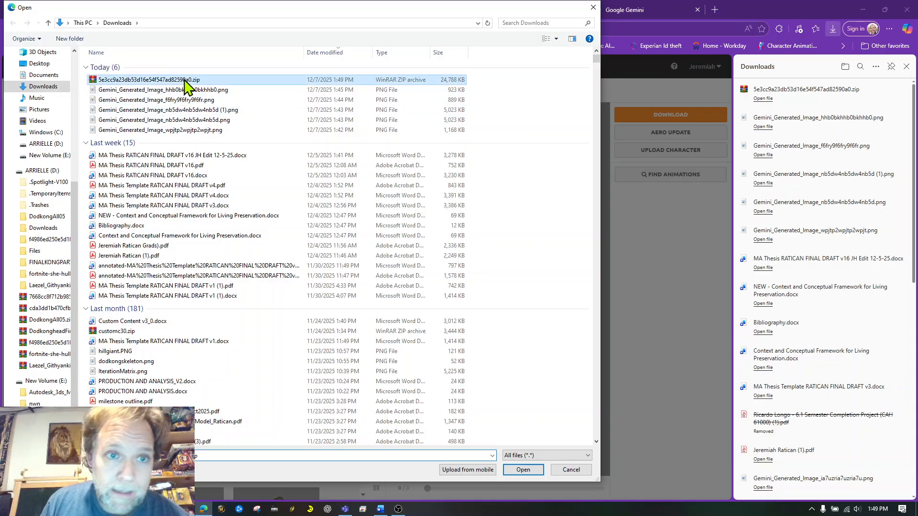
click(535, 473)
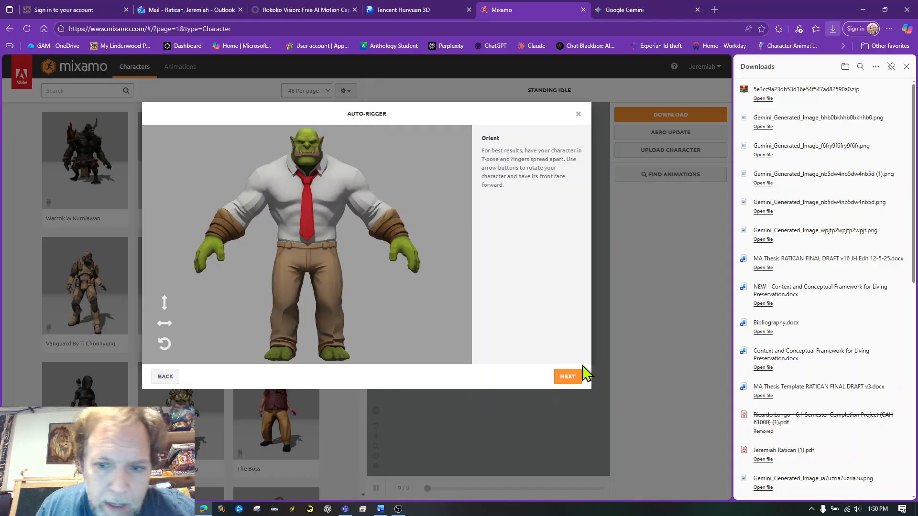
- Accept the orc's front-facing orientation and place the chin, wrist, elbow, knee and groin markers symmetrically on the body
click(568, 378)
mouse_move(193, 241)
mouse_down()
mouse_move(199, 256)
mouse_move(307, 163)
mouse_up()
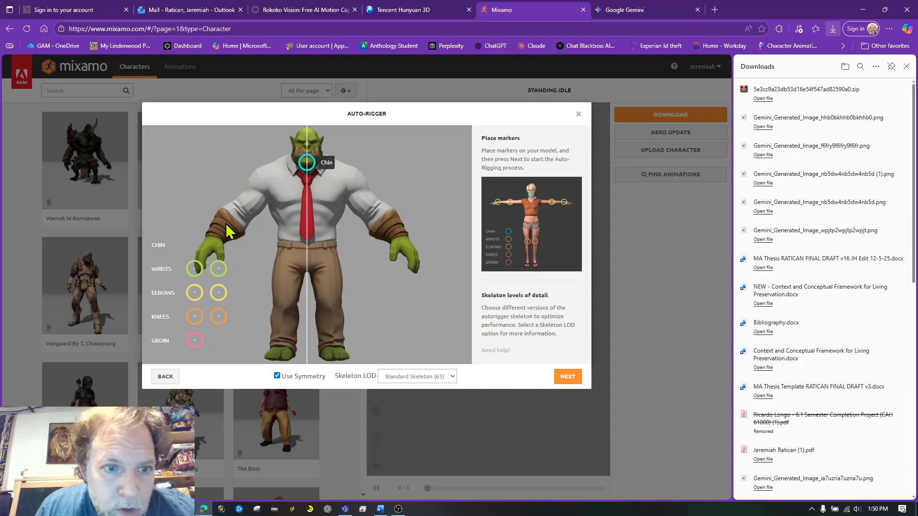
drag(194, 268, 215, 238)
drag(195, 292, 241, 216)
drag(195, 324, 284, 308)
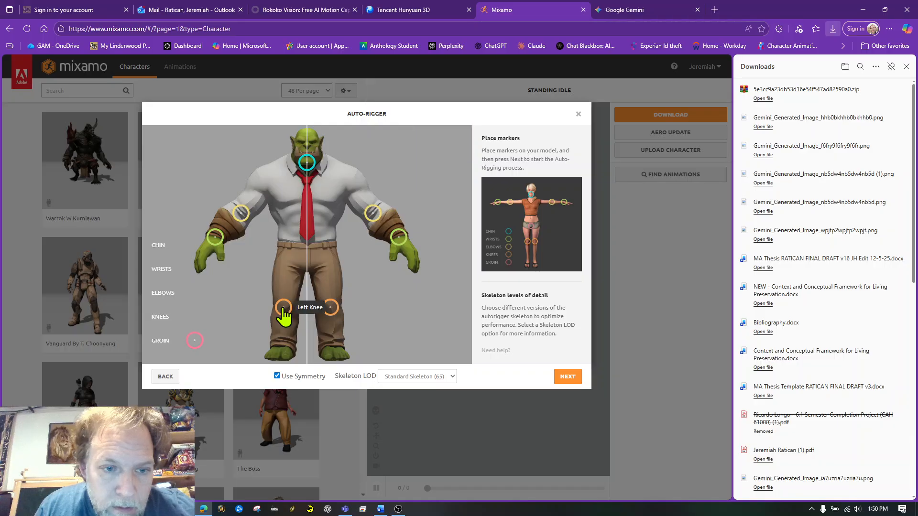
mouse_move(194, 340)
mouse_down()
mouse_move(327, 258)
mouse_move(307, 265)
mouse_up()
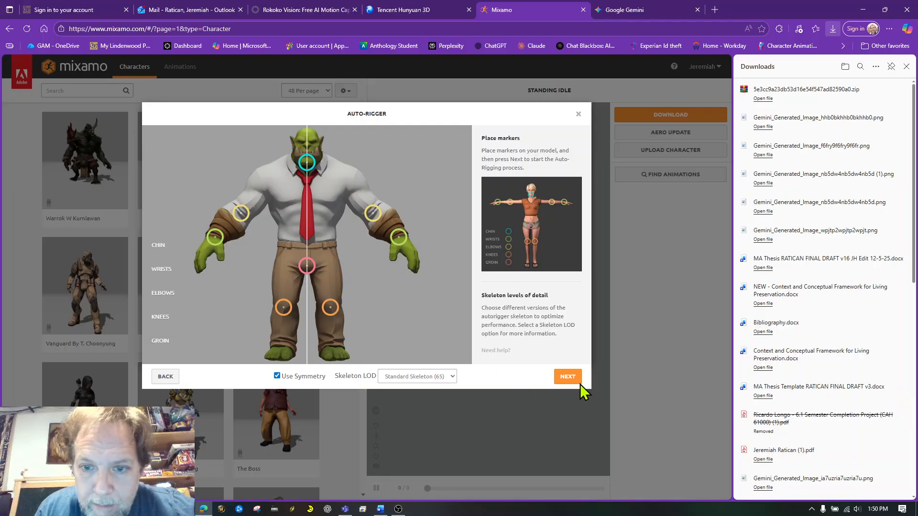
- Check the skeleton level-of-detail options, keep Standard Skeleton (65), and start auto-rigging the orc with the placed markers
click(451, 381)
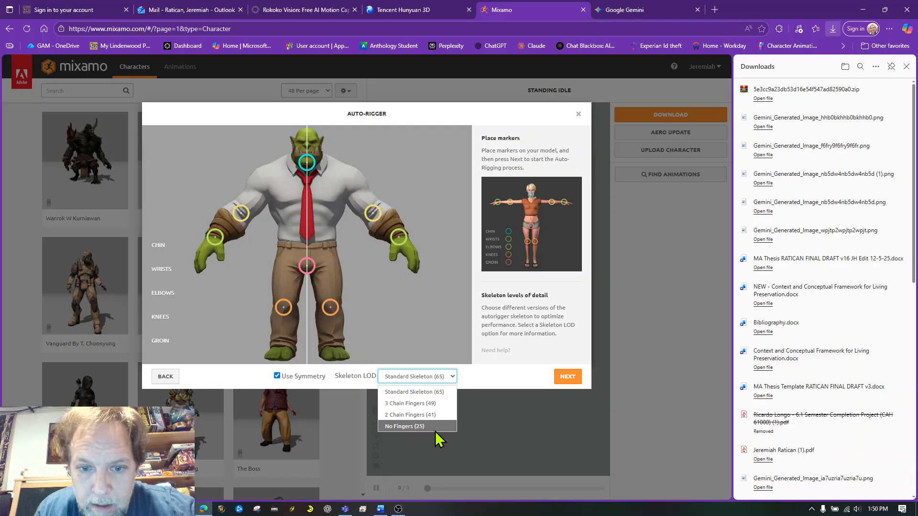
click(484, 381)
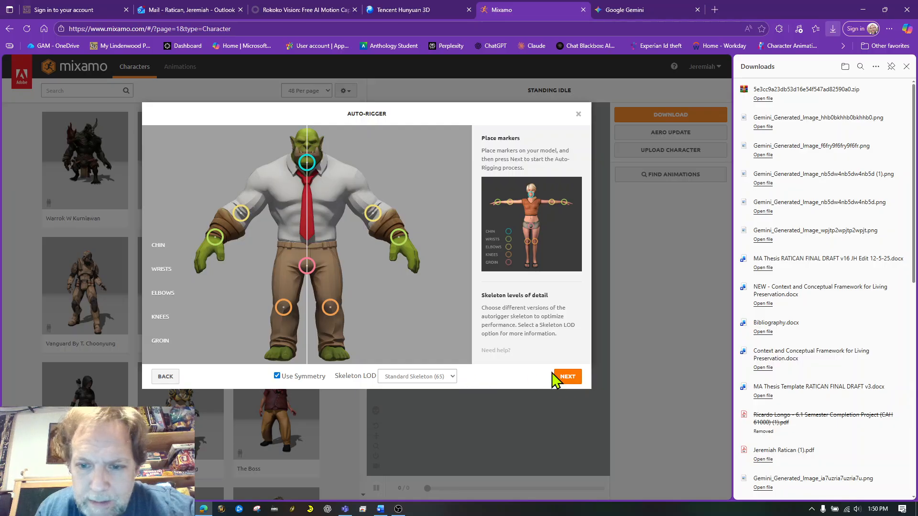
click(568, 378)
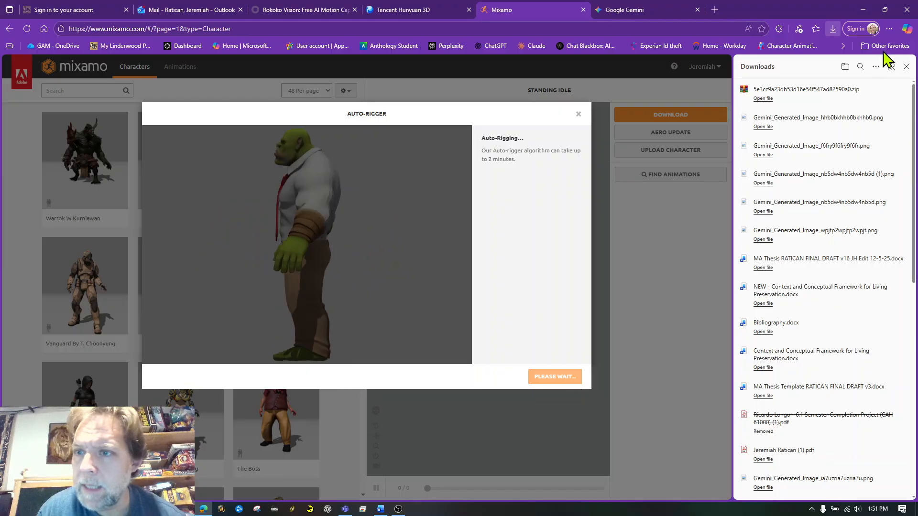
- Close the browser's downloads list and inspect the auto-rigged orc's animated preview from several angles
click(906, 67)
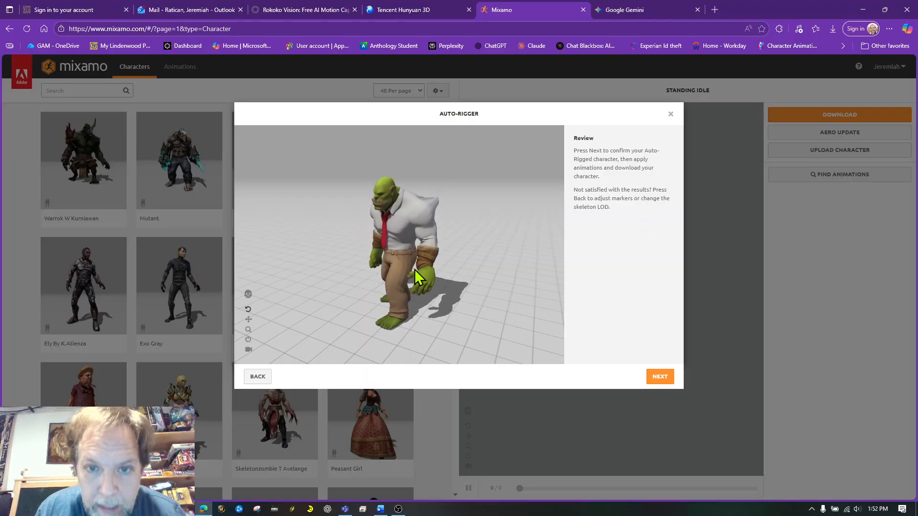
drag(460, 276, 478, 265)
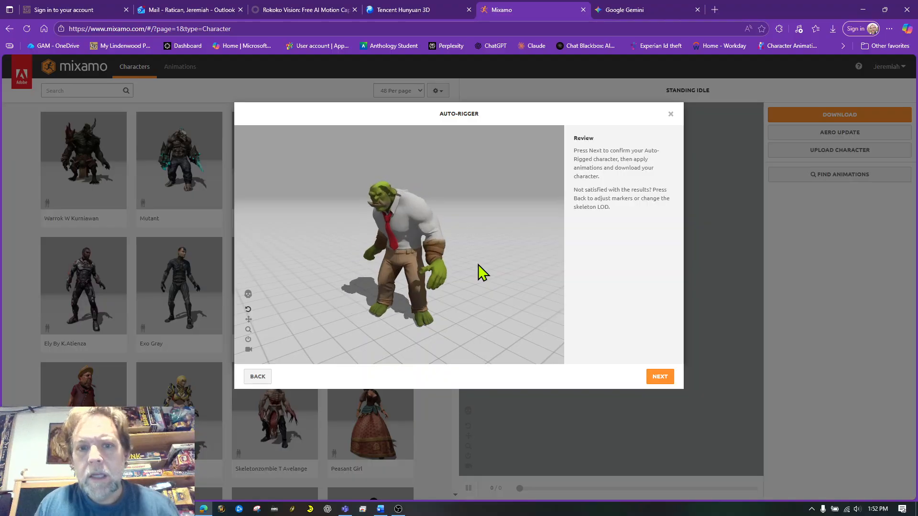
mouse_move(471, 265)
mouse_down()
mouse_move(417, 258)
mouse_move(483, 262)
mouse_move(460, 261)
mouse_up()
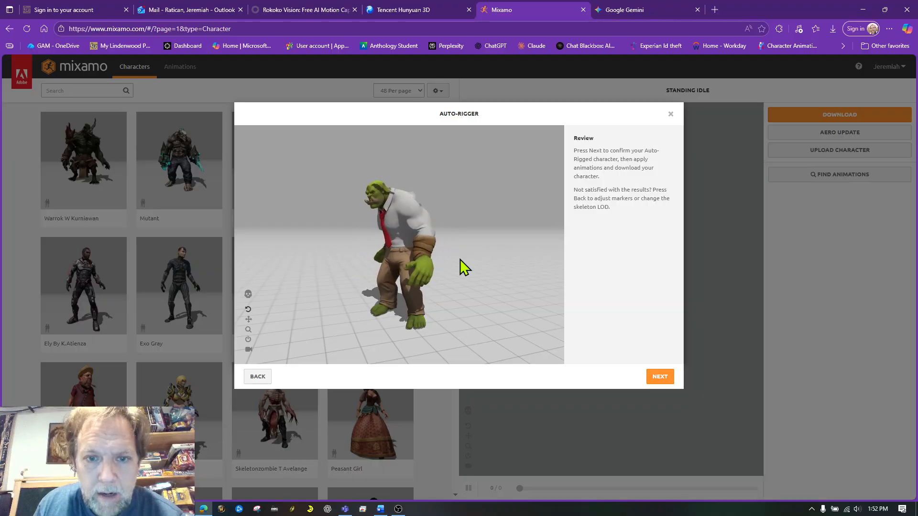
click(398, 509)
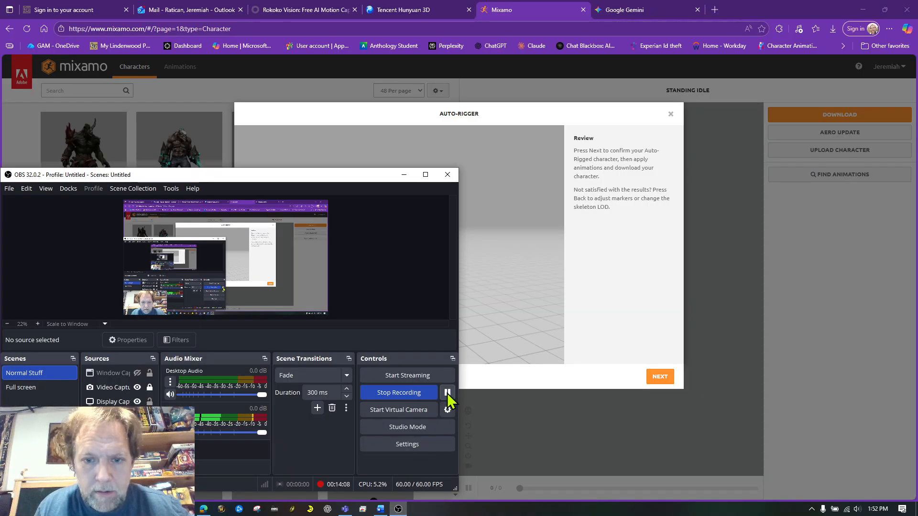